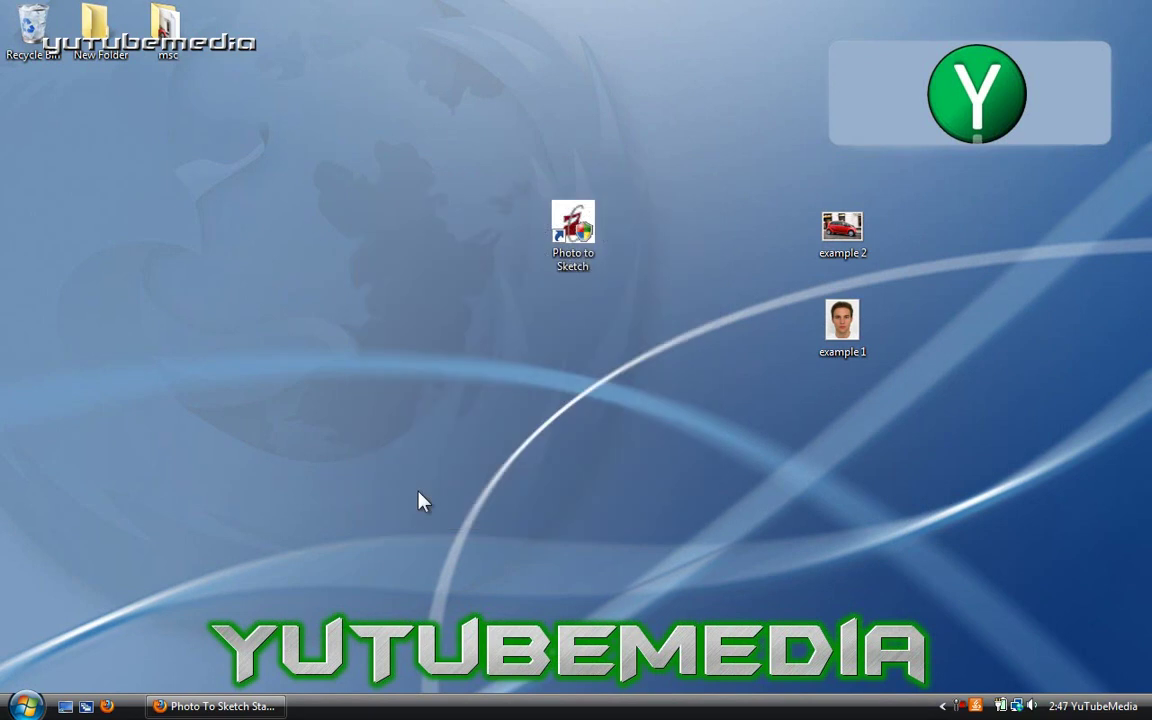
- Check the supported operating systems on the Photo To Sketch download page, then reveal the desktop
{"action": "left_click", "coordinate": [244, 707]}
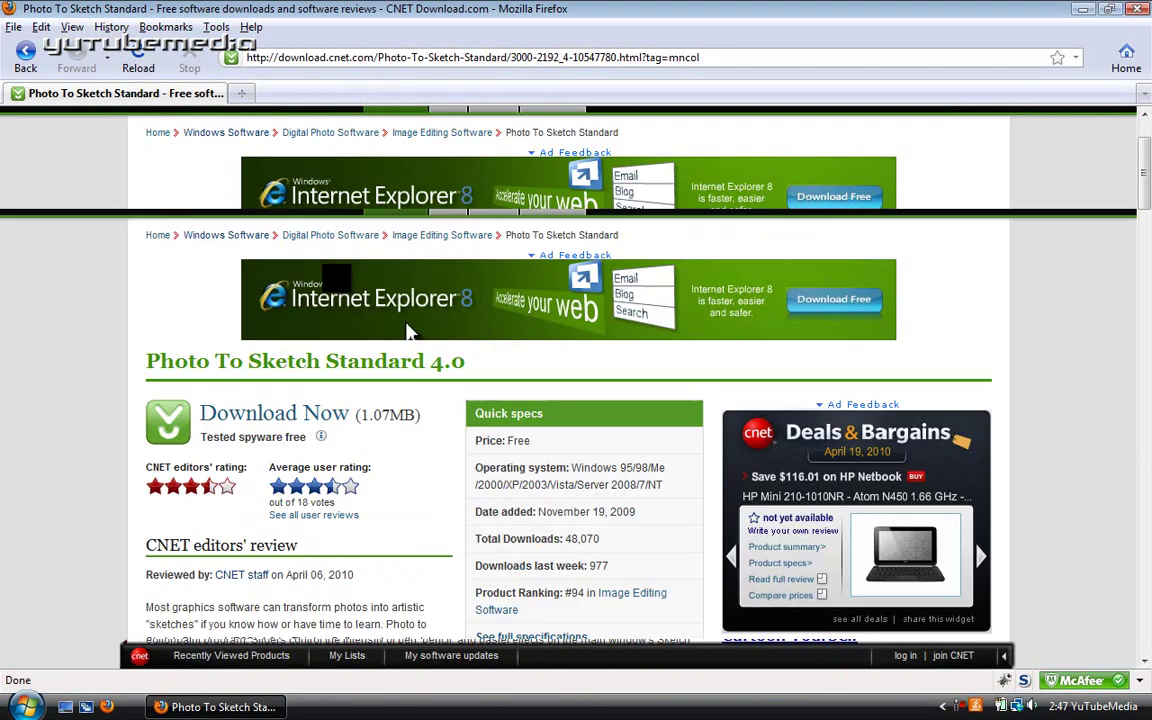
{"action": "left_click_drag", "start_coordinate": [571, 467], "coordinate": [662, 485]}
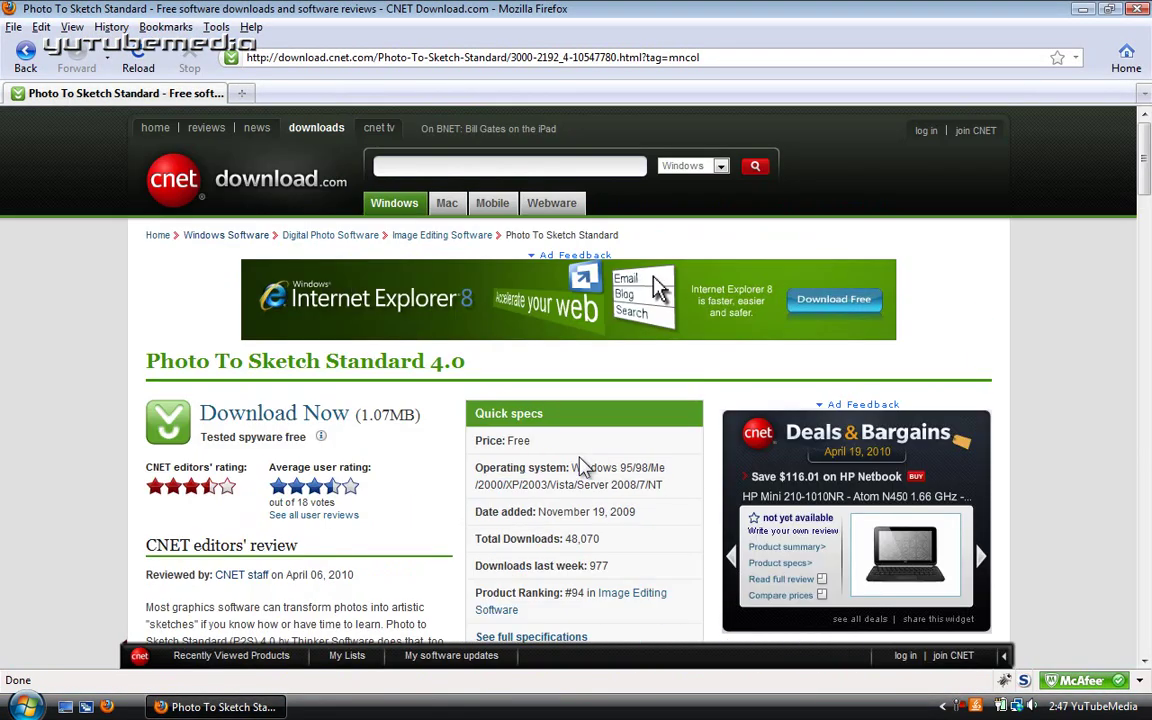
{"action": "left_click", "coordinate": [581, 468]}
{"action": "left_click", "coordinate": [205, 707]}
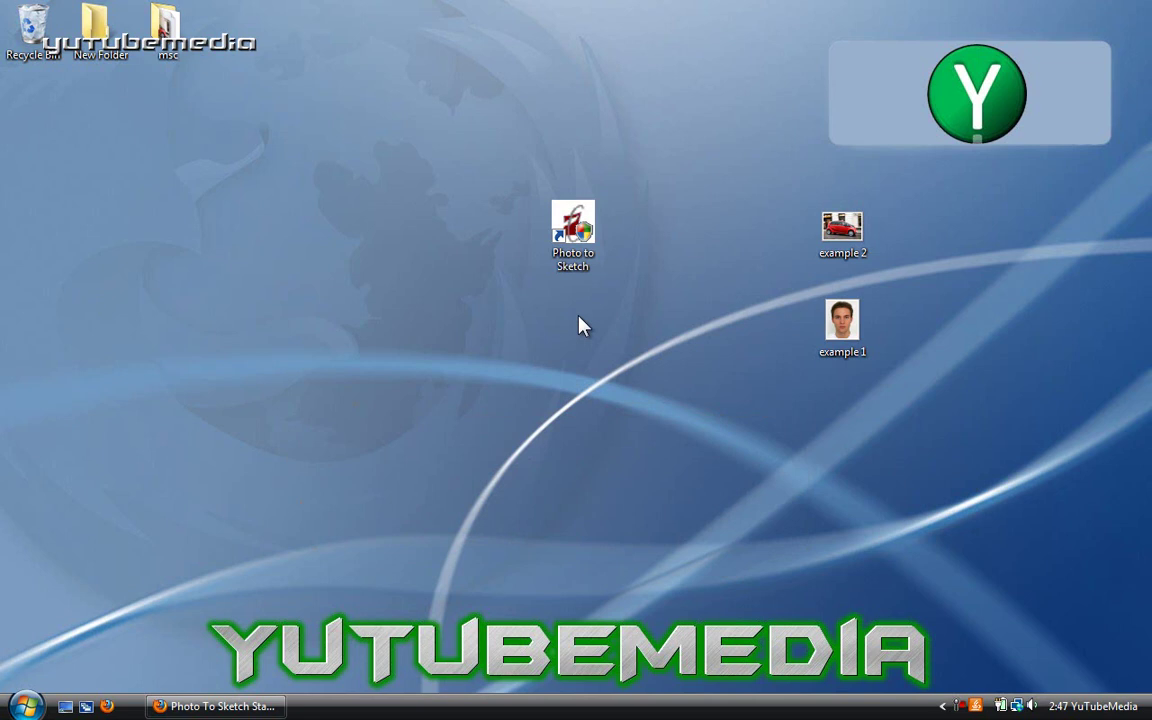
- Move the example 1 photo to the left of the Photo to Sketch shortcut on the desktop
{"action": "left_click_drag", "start_coordinate": [432, 147], "coordinate": [741, 320]}
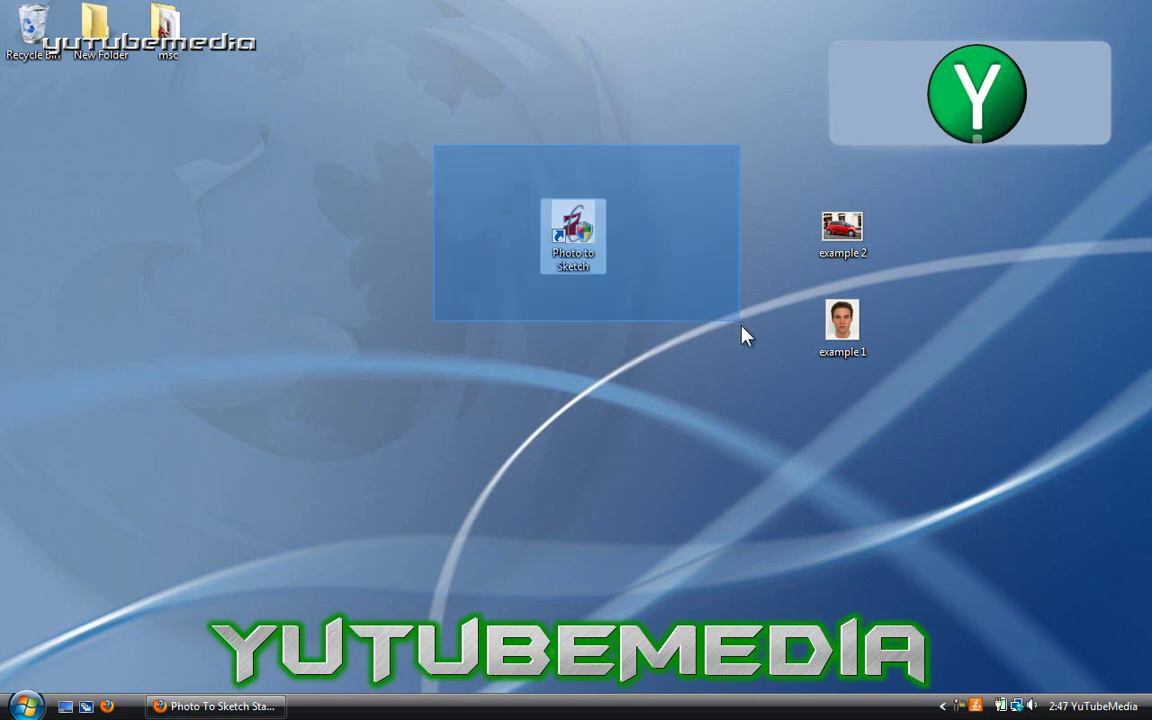
{"action": "left_click", "coordinate": [727, 386]}
{"action": "left_click_drag", "start_coordinate": [845, 340], "coordinate": [439, 439]}
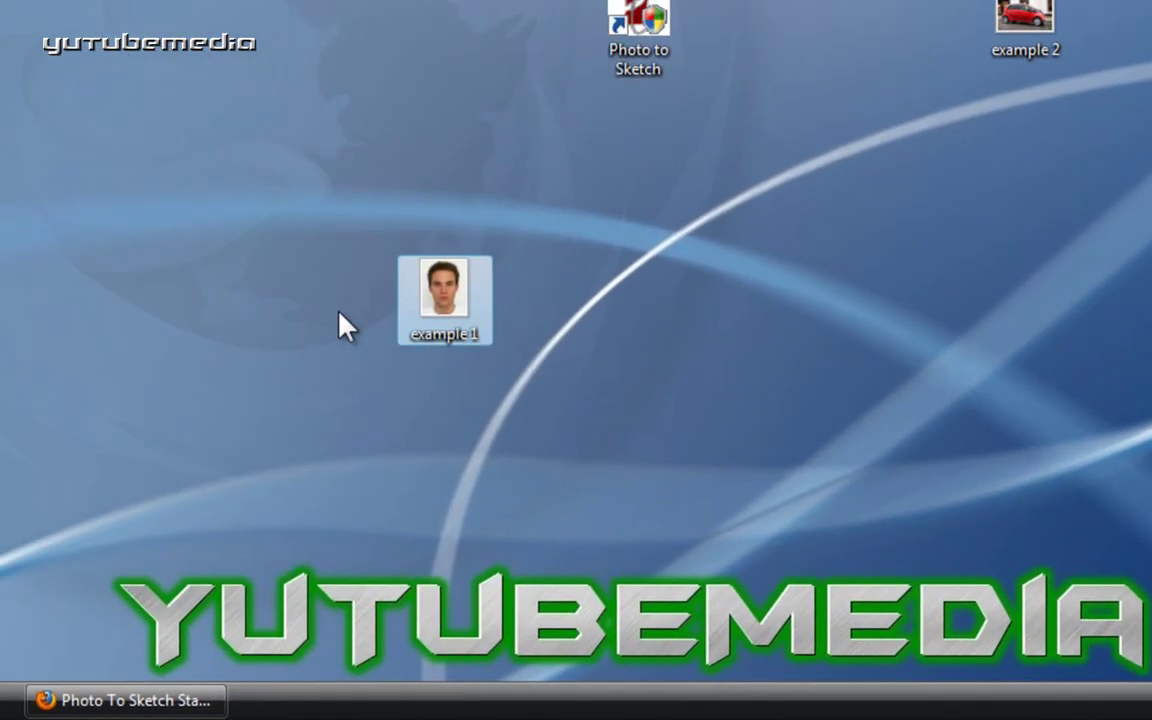
{"action": "left_click", "coordinate": [308, 527]}
- Launch Paint from Start and open the example 1 photo in it
{"action": "left_click", "coordinate": [33, 703]}
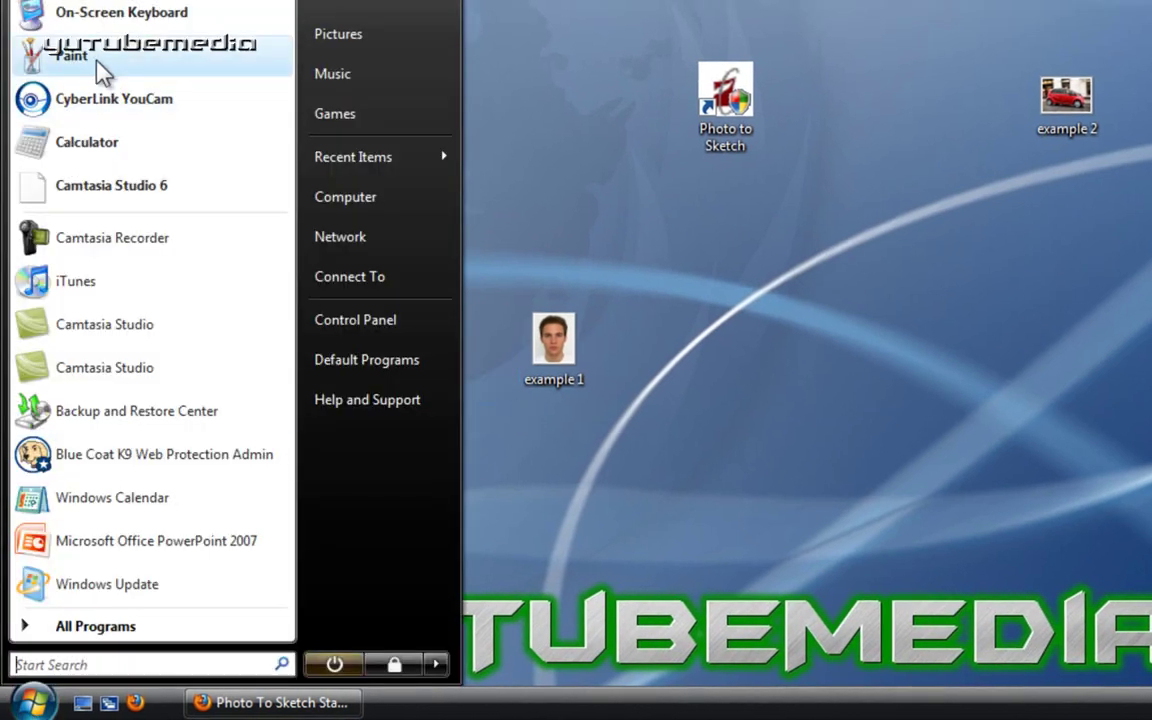
{"action": "left_click", "coordinate": [92, 54]}
{"action": "key", "text": "super+d"}
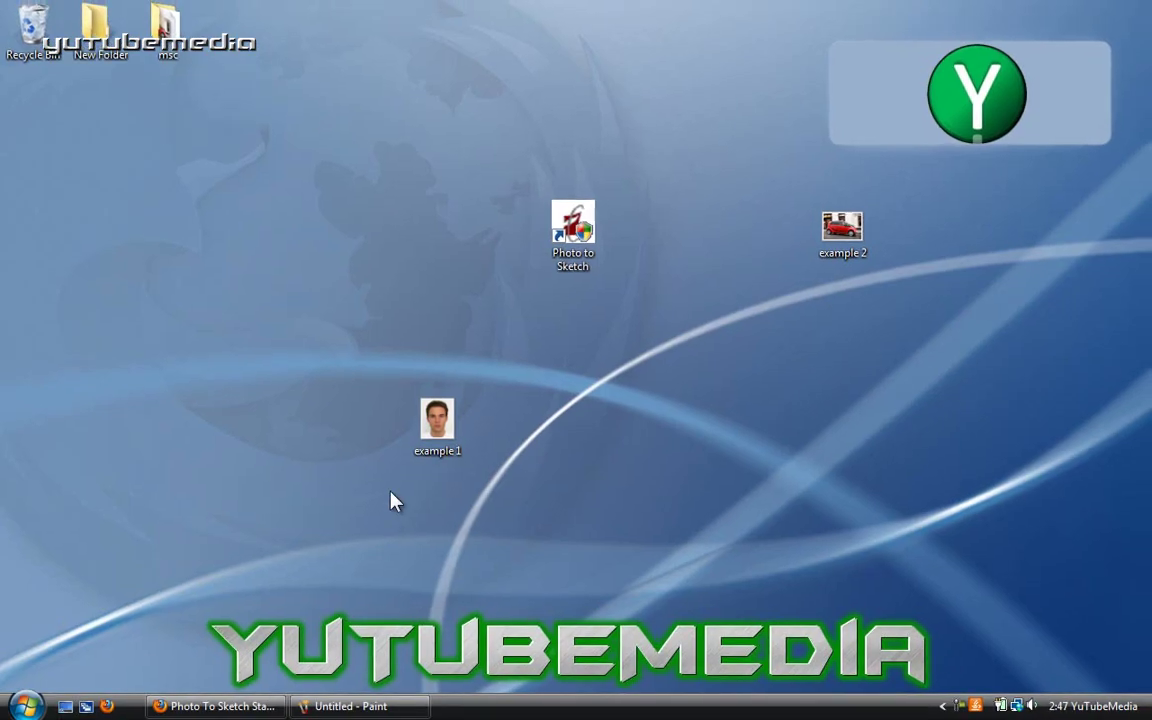
{"action": "left_click_drag", "start_coordinate": [559, 342], "coordinate": [512, 637]}
{"action": "mouse_move", "coordinate": [400, 655]}
{"action": "left_mouse_down"}
{"action": "mouse_move", "coordinate": [358, 708]}
{"action": "mouse_move", "coordinate": [252, 347]}
{"action": "mouse_move", "coordinate": [262, 275]}
{"action": "left_mouse_up"}
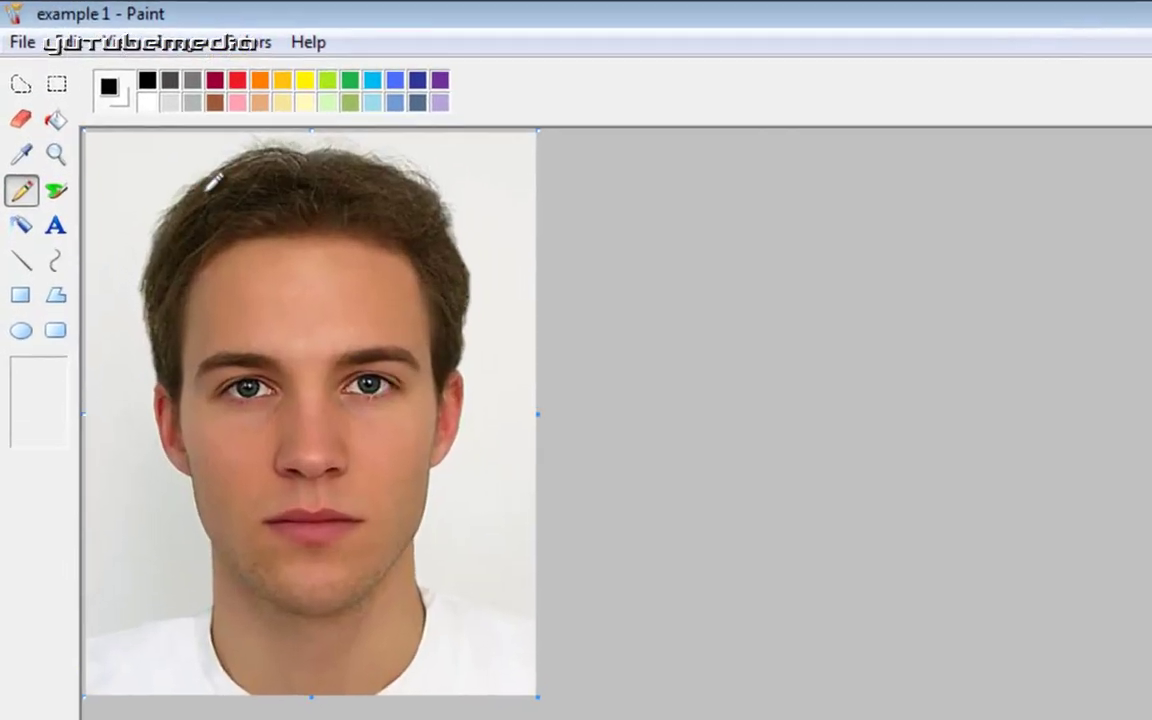
- Save the example 1 portrait as a JPEG on the desktop and close Paint
{"action": "left_click", "coordinate": [22, 42]}
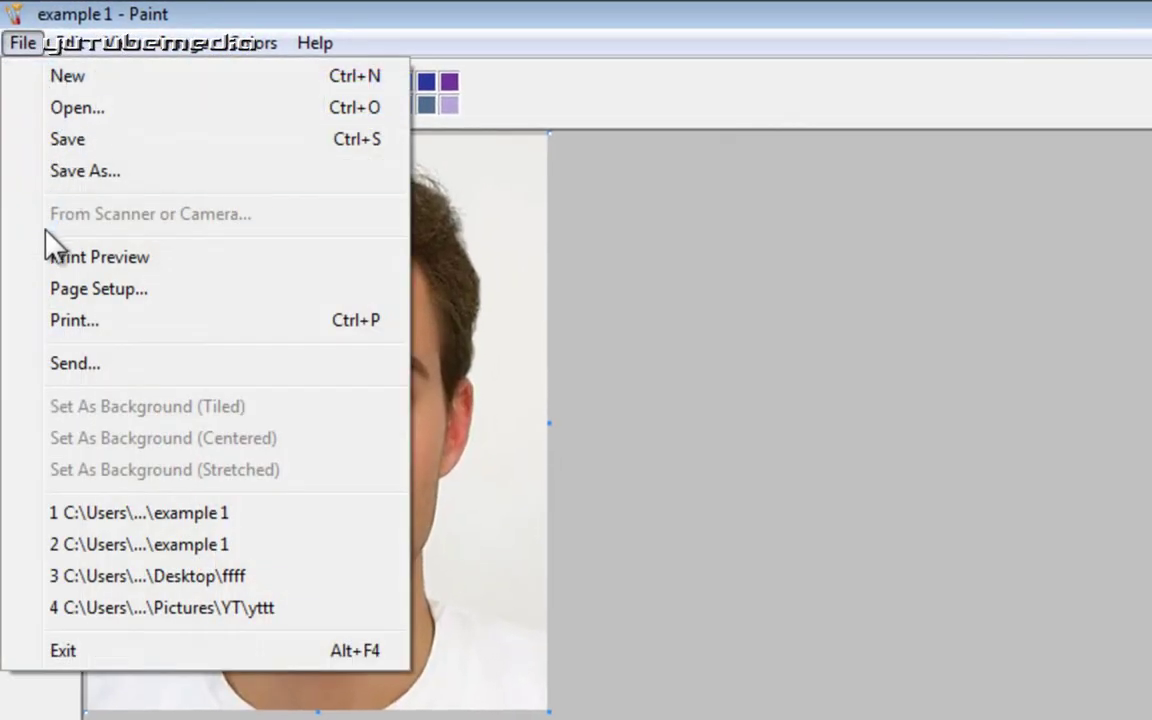
{"action": "left_click", "coordinate": [47, 165]}
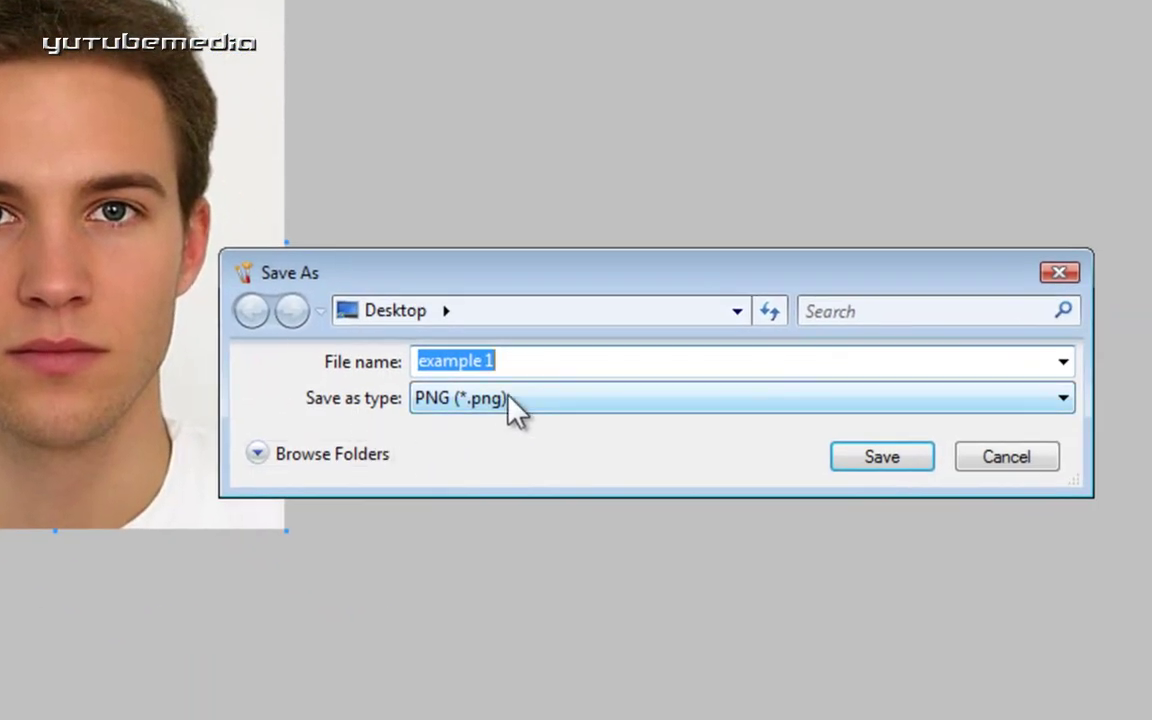
{"action": "left_click", "coordinate": [510, 396]}
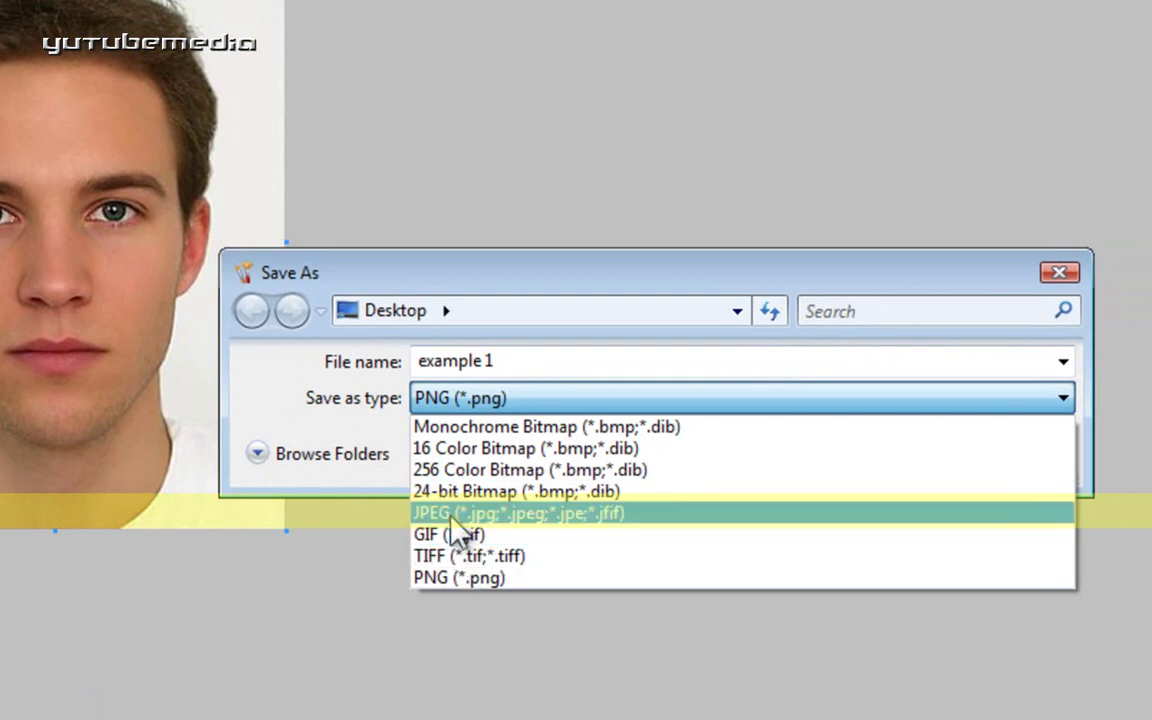
{"action": "left_click", "coordinate": [452, 518]}
{"action": "left_click", "coordinate": [879, 460]}
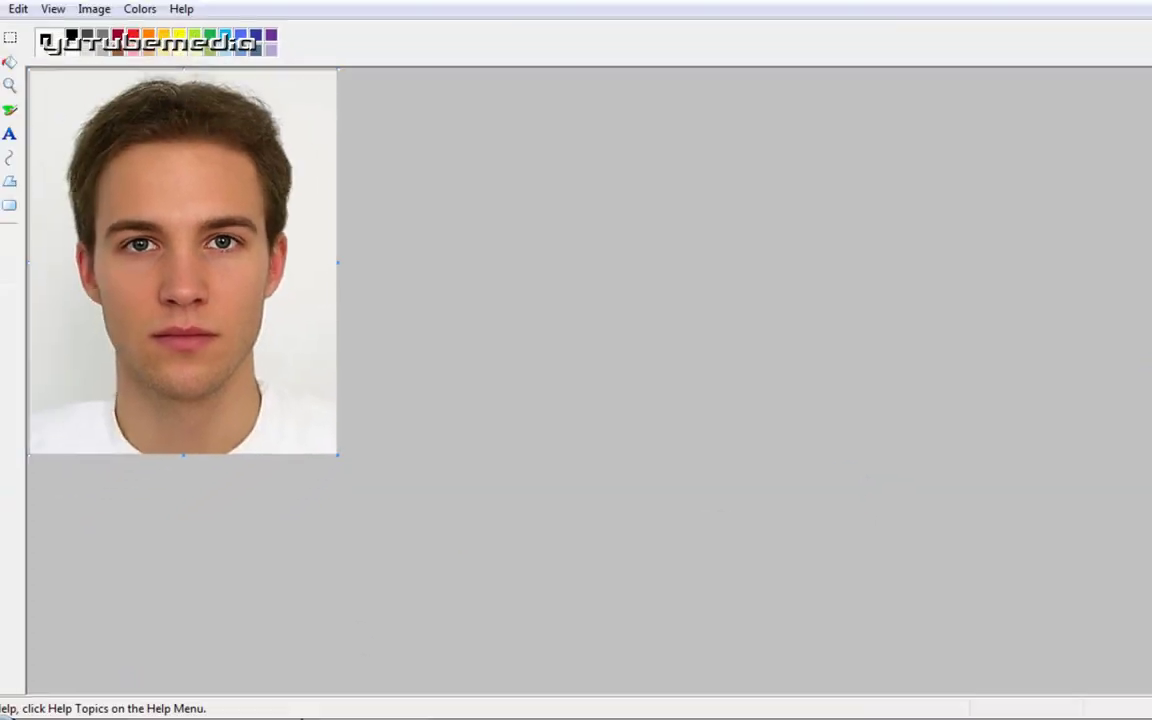
{"action": "right_click", "coordinate": [309, 707]}
{"action": "left_click", "coordinate": [347, 689]}
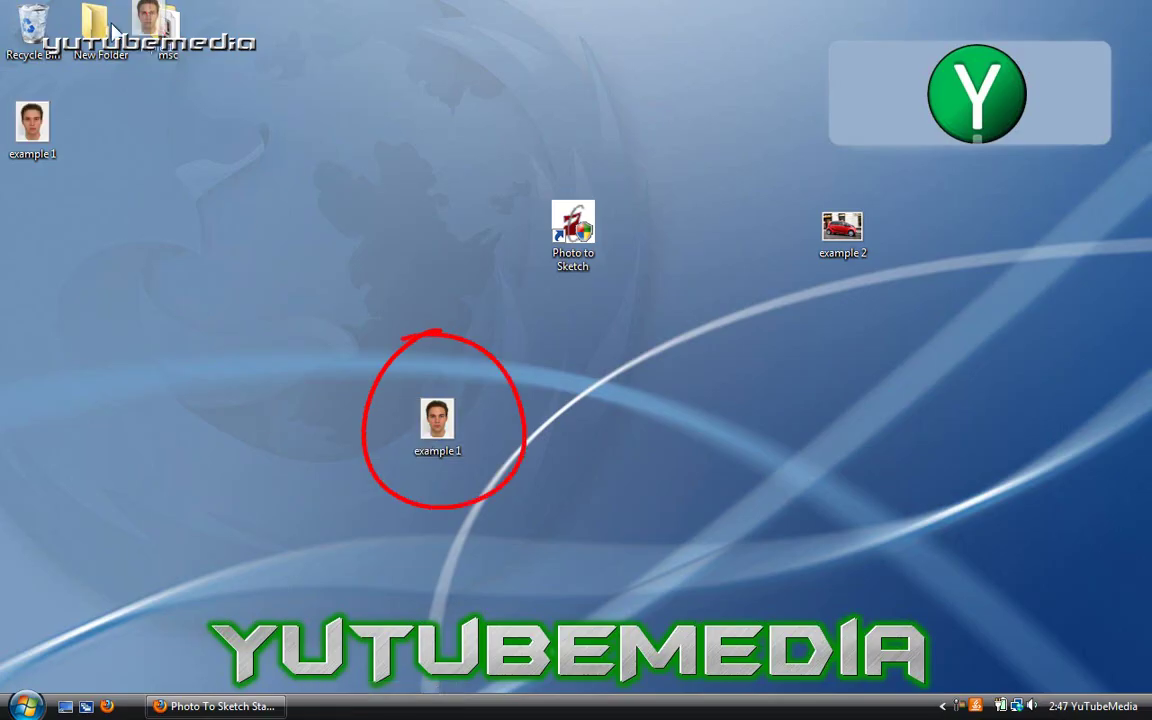
- Place example 1 beside example 2 on the desktop, then launch Photo to Sketch maximized
{"action": "left_click_drag", "start_coordinate": [437, 420], "coordinate": [31, 125]}
{"action": "left_click_drag", "start_coordinate": [409, 237], "coordinate": [875, 330]}
{"action": "left_click", "coordinate": [98, 125]}
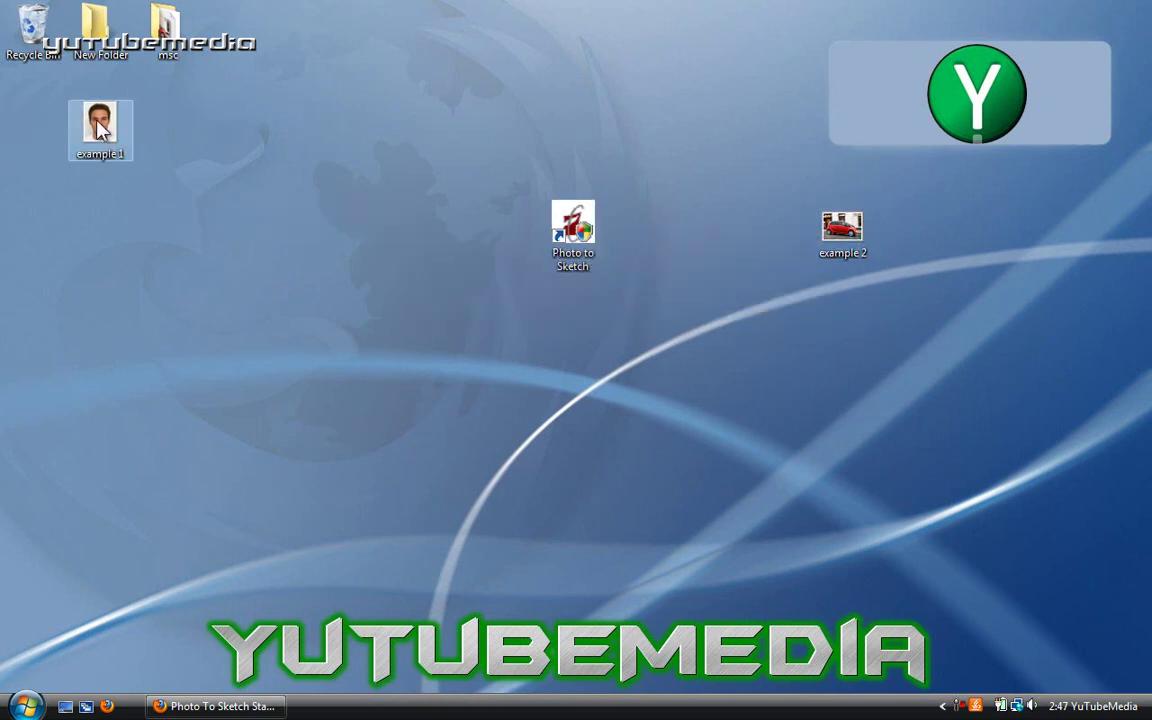
{"action": "left_click_drag", "start_coordinate": [98, 125], "coordinate": [818, 328]}
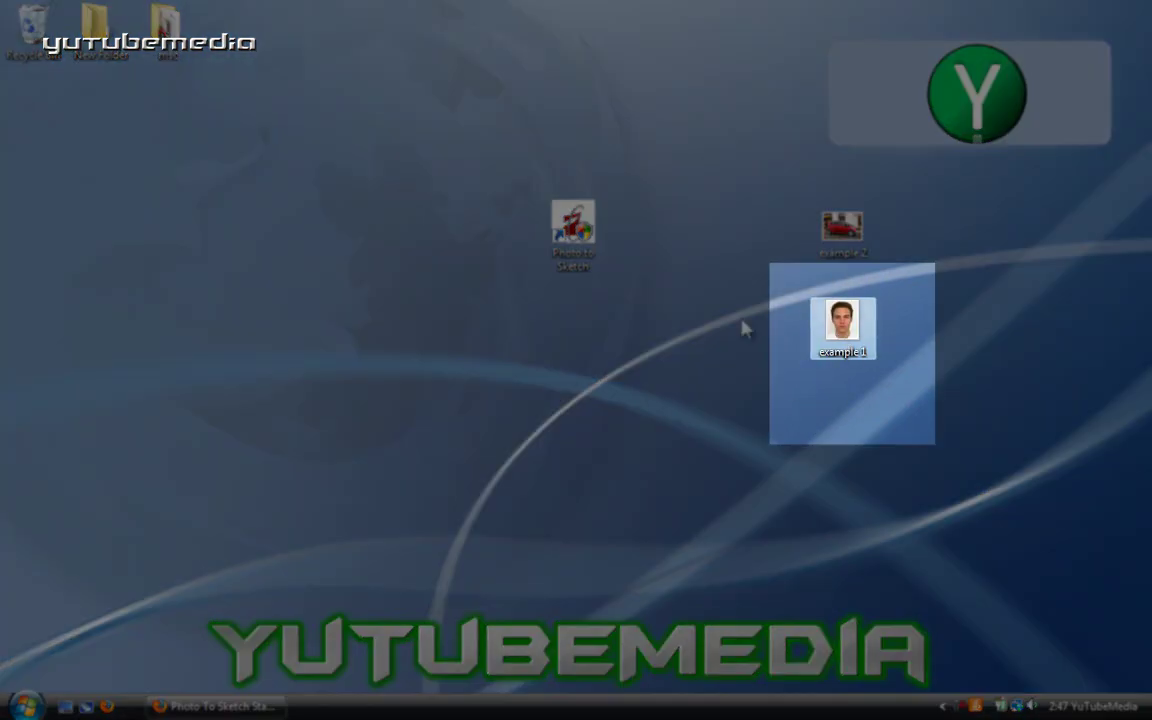
{"action": "left_click", "coordinate": [745, 330]}
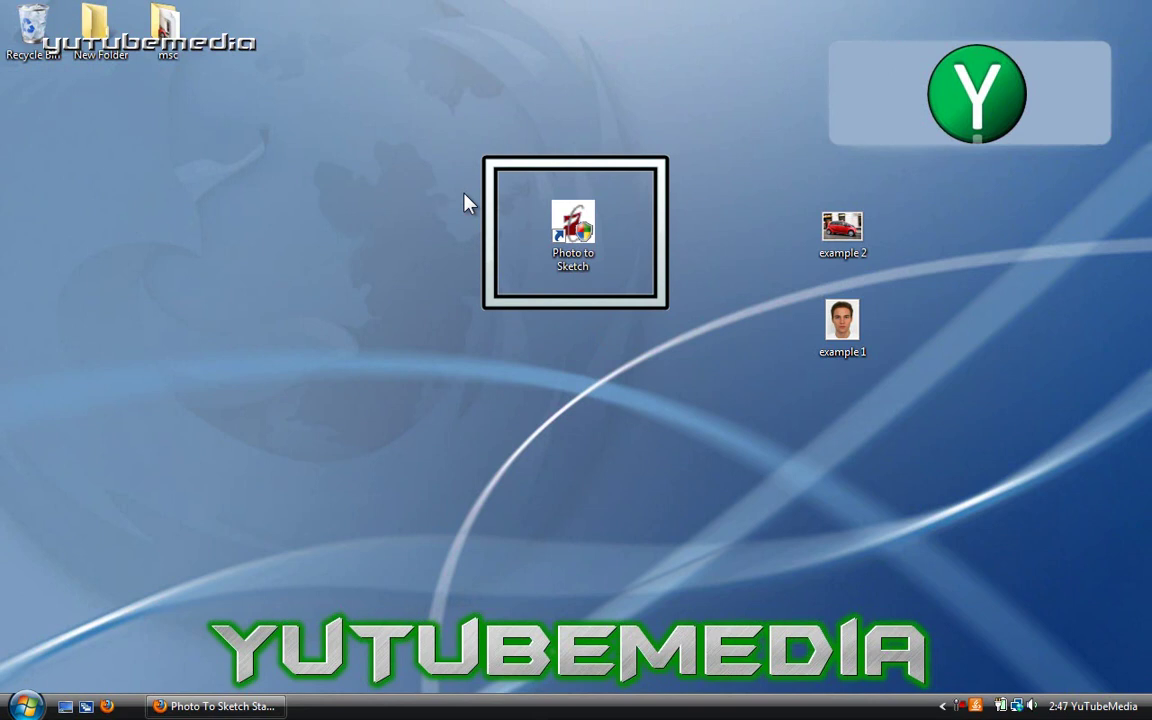
{"action": "double_click", "coordinate": [588, 222]}
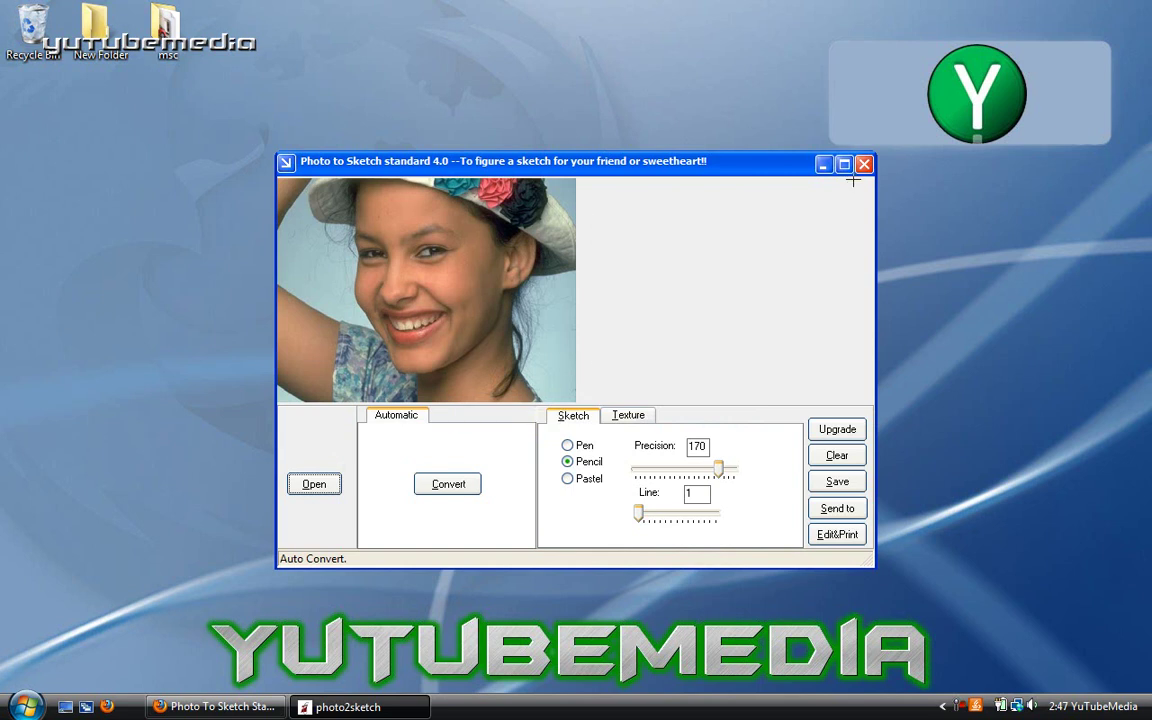
{"action": "left_click", "coordinate": [843, 164]}
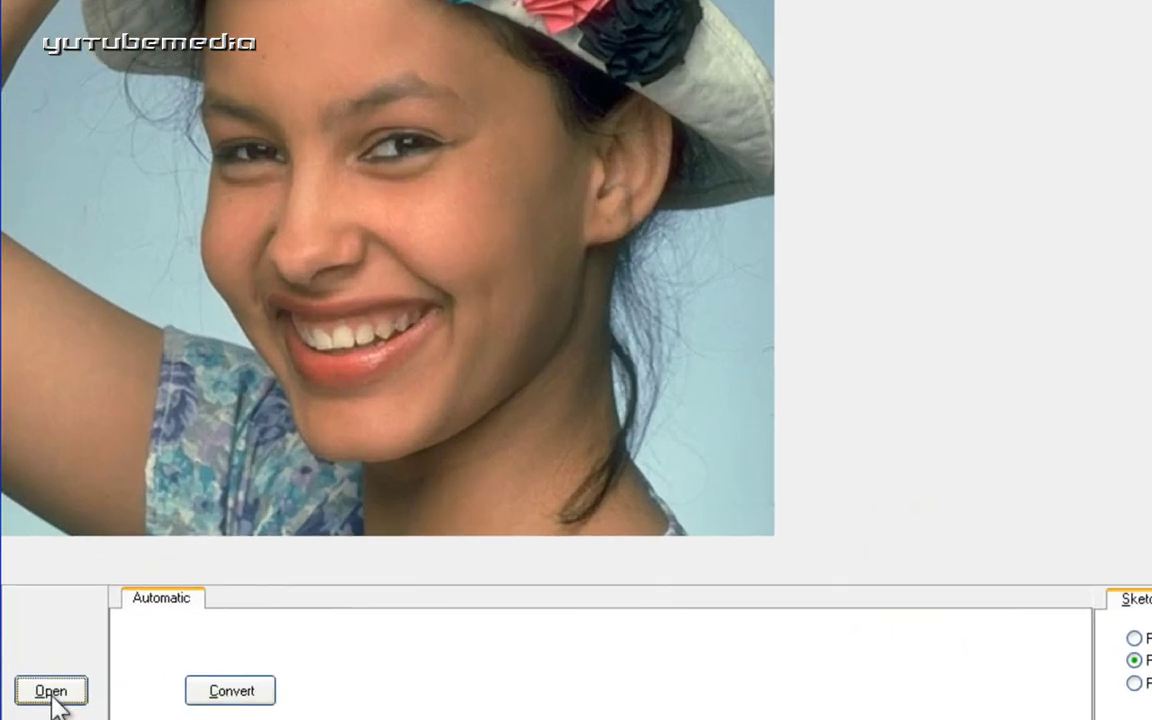
- Load the example 2 red car photo and convert it to a pencil sketch at Precision 170, Line 1
{"action": "left_click", "coordinate": [55, 700]}
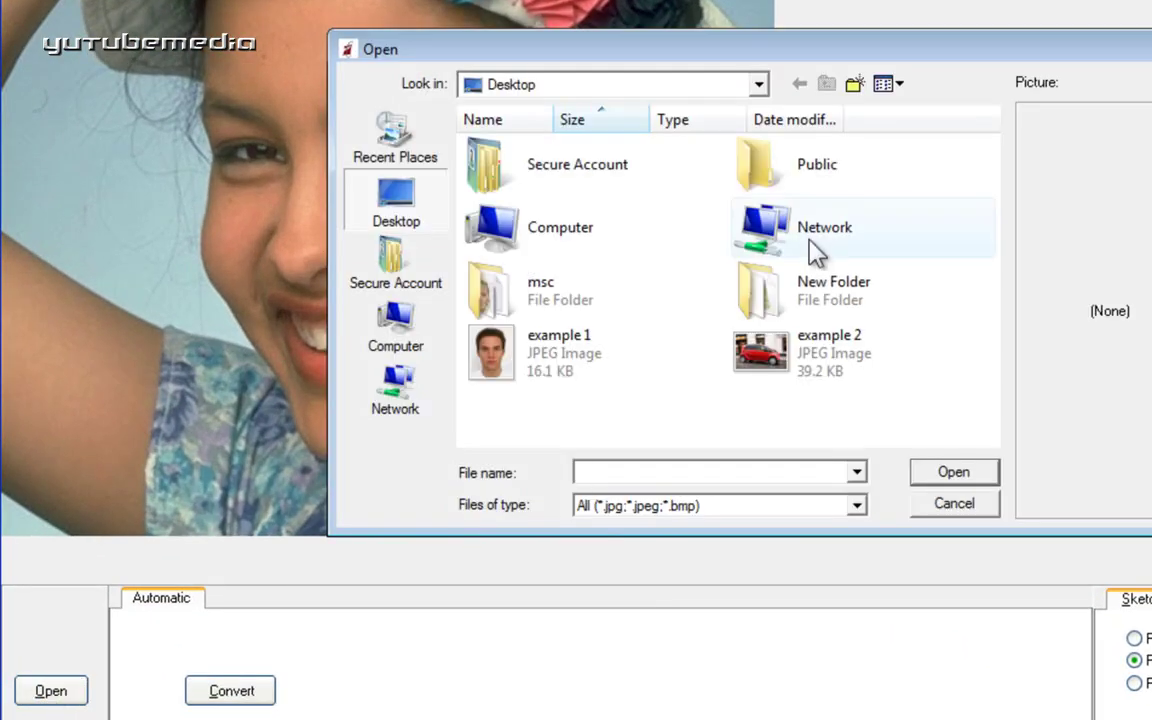
{"action": "double_click", "coordinate": [758, 352]}
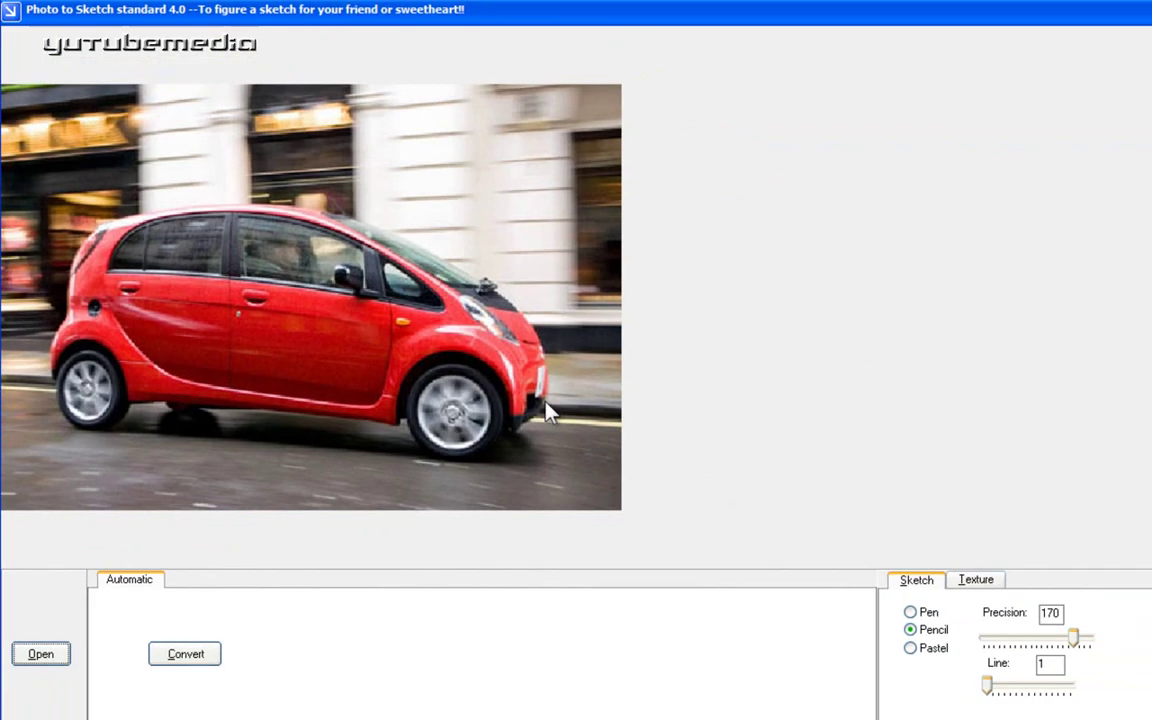
{"action": "left_click", "coordinate": [218, 660]}
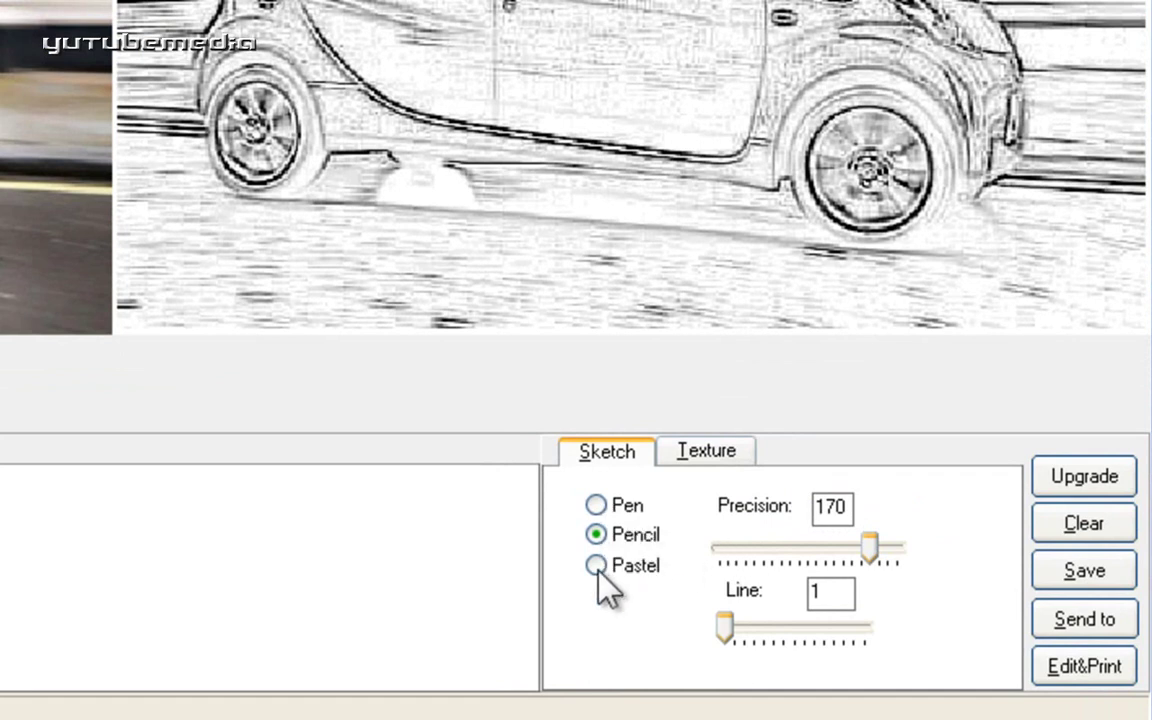
- Redraw the car sketch with Precision lowered to 103 and Line thickened to 9
{"action": "left_click_drag", "start_coordinate": [870, 548], "coordinate": [790, 600]}
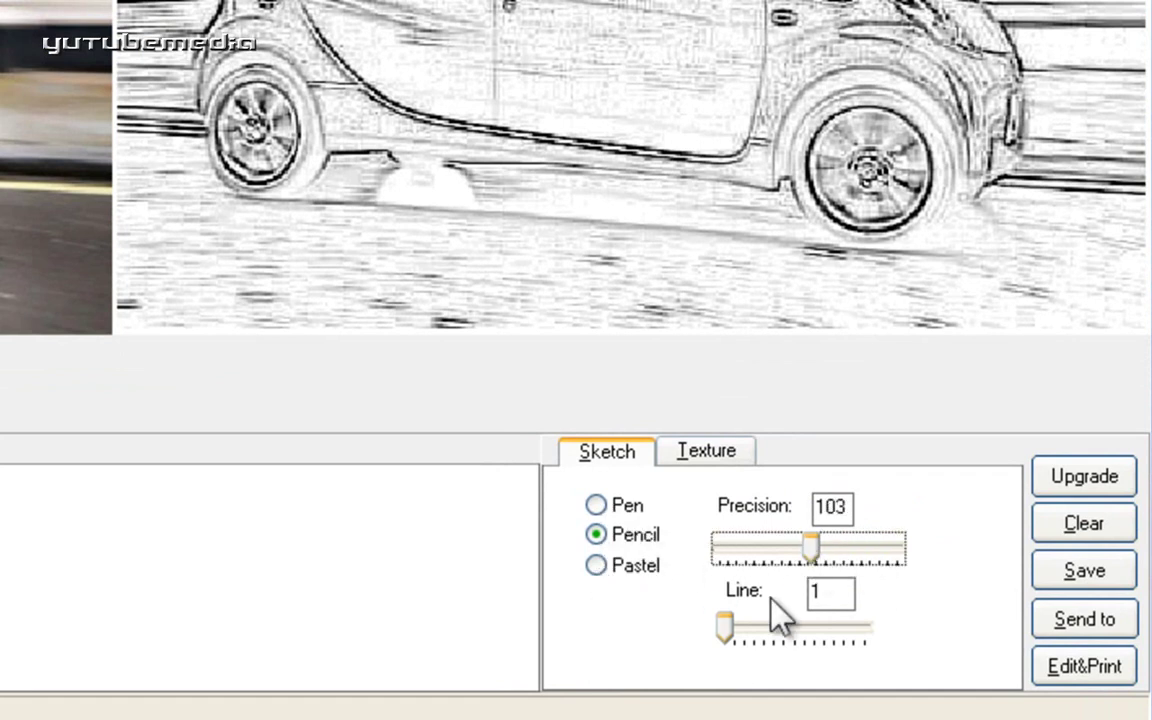
{"action": "left_click_drag", "start_coordinate": [724, 634], "coordinate": [810, 638]}
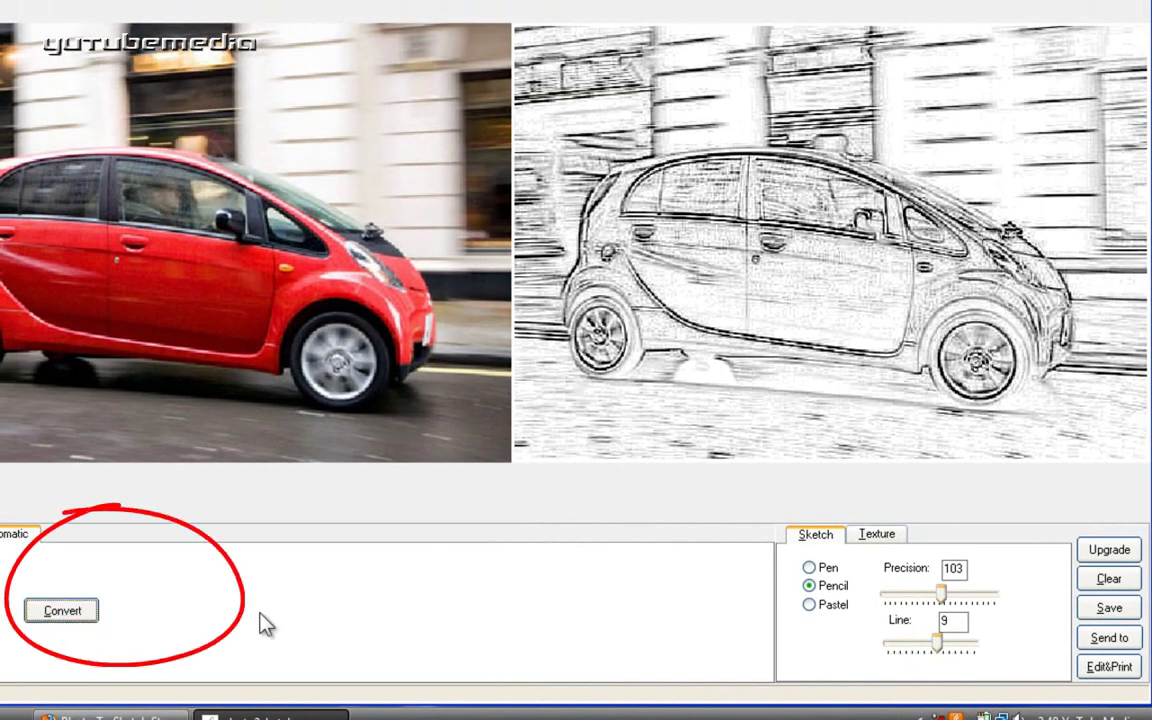
{"action": "left_click", "coordinate": [34, 617]}
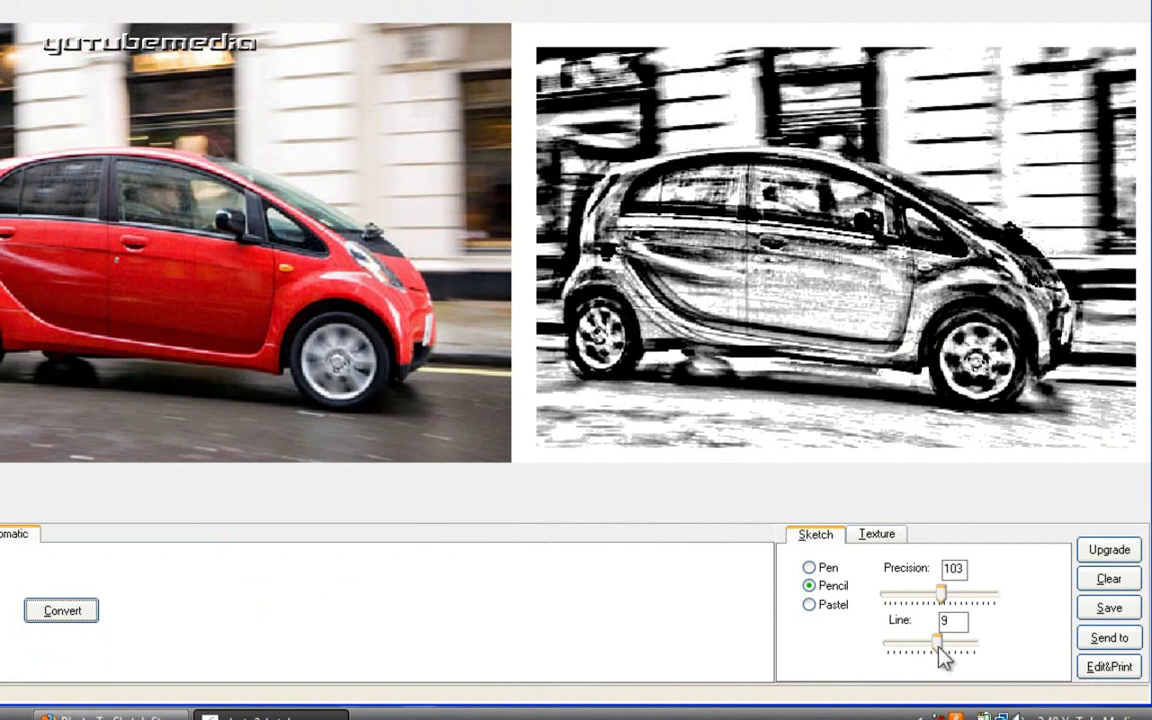
- Regenerate the sketch at Line 2 and maximum Precision 200 for finer lines
{"action": "left_click_drag", "start_coordinate": [939, 646], "coordinate": [897, 649]}
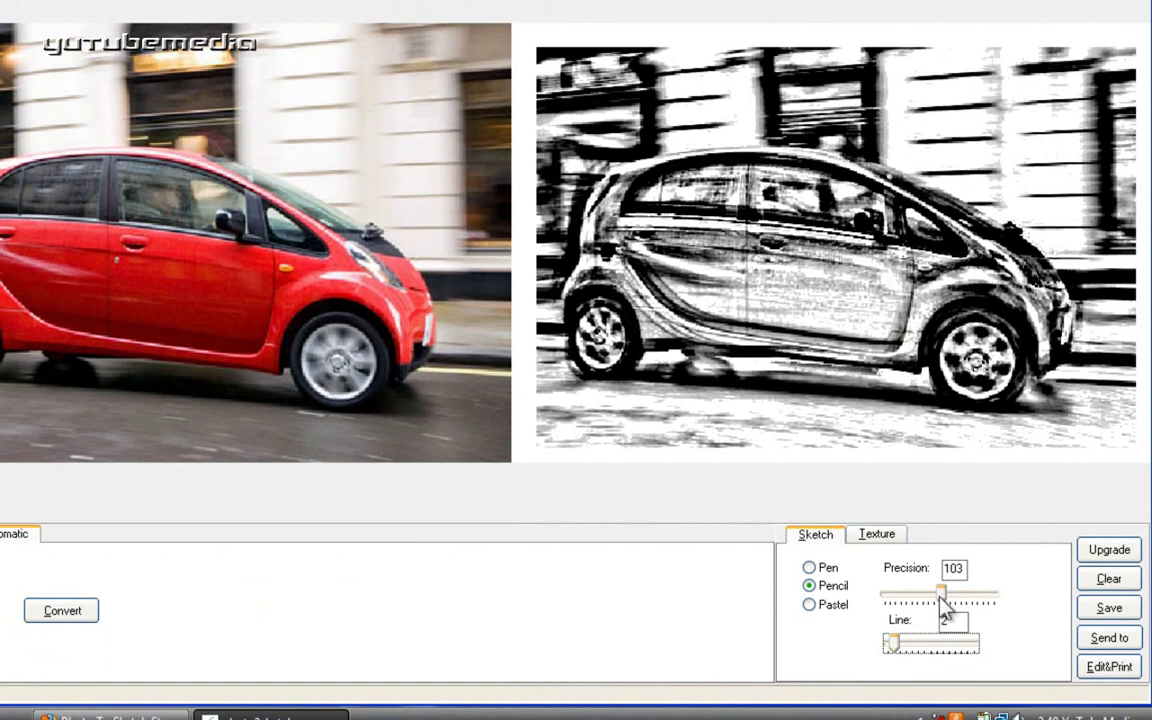
{"action": "left_click_drag", "start_coordinate": [941, 595], "coordinate": [962, 598]}
{"action": "left_click", "coordinate": [70, 613]}
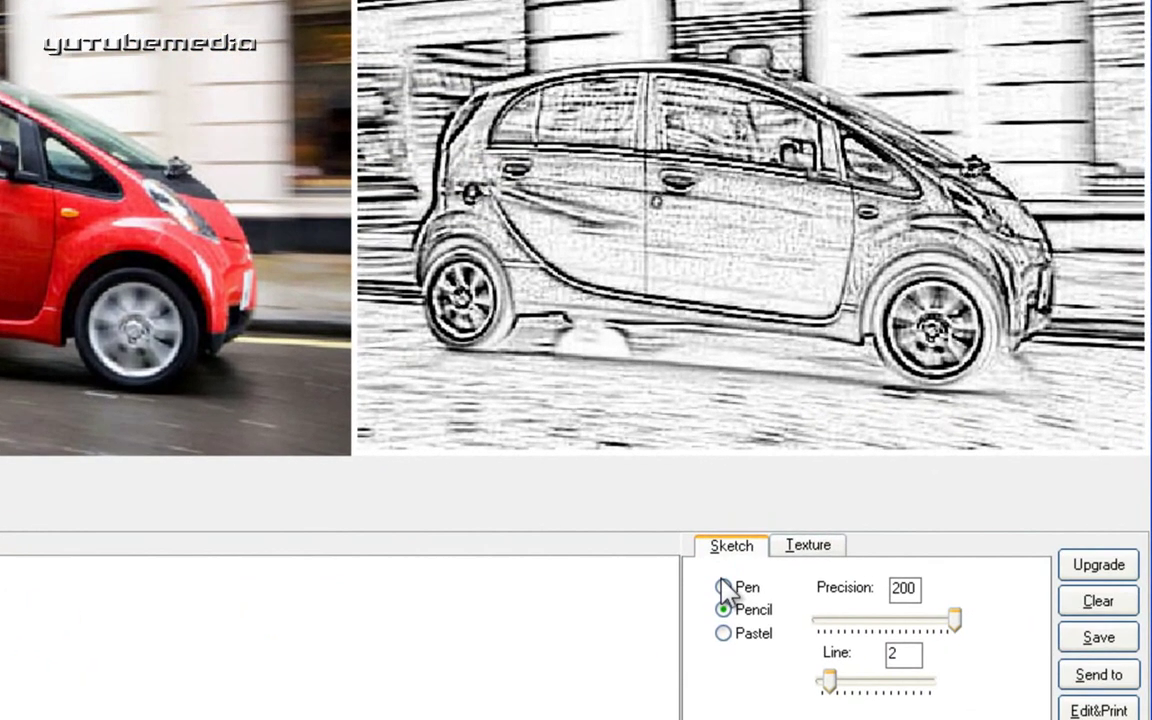
- Render the car in Pastel style at Line 1 and Precision 167, after trying Pen
{"action": "left_click", "coordinate": [724, 589]}
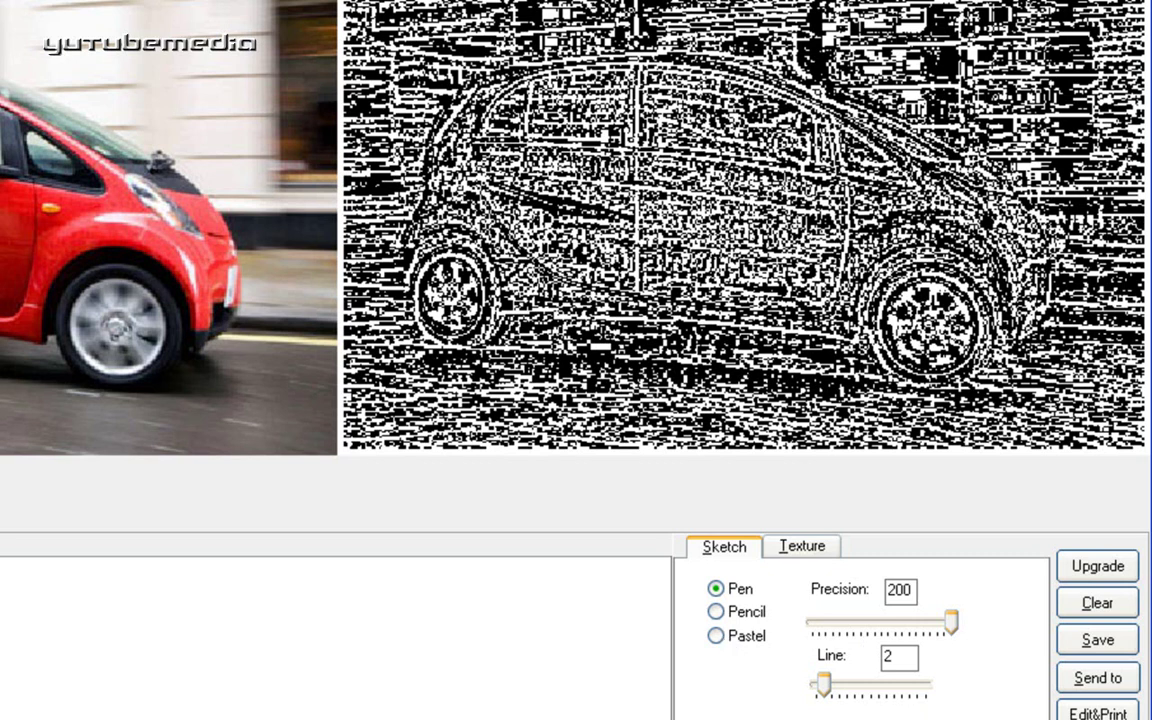
{"action": "left_click_drag", "start_coordinate": [826, 684], "coordinate": [810, 686]}
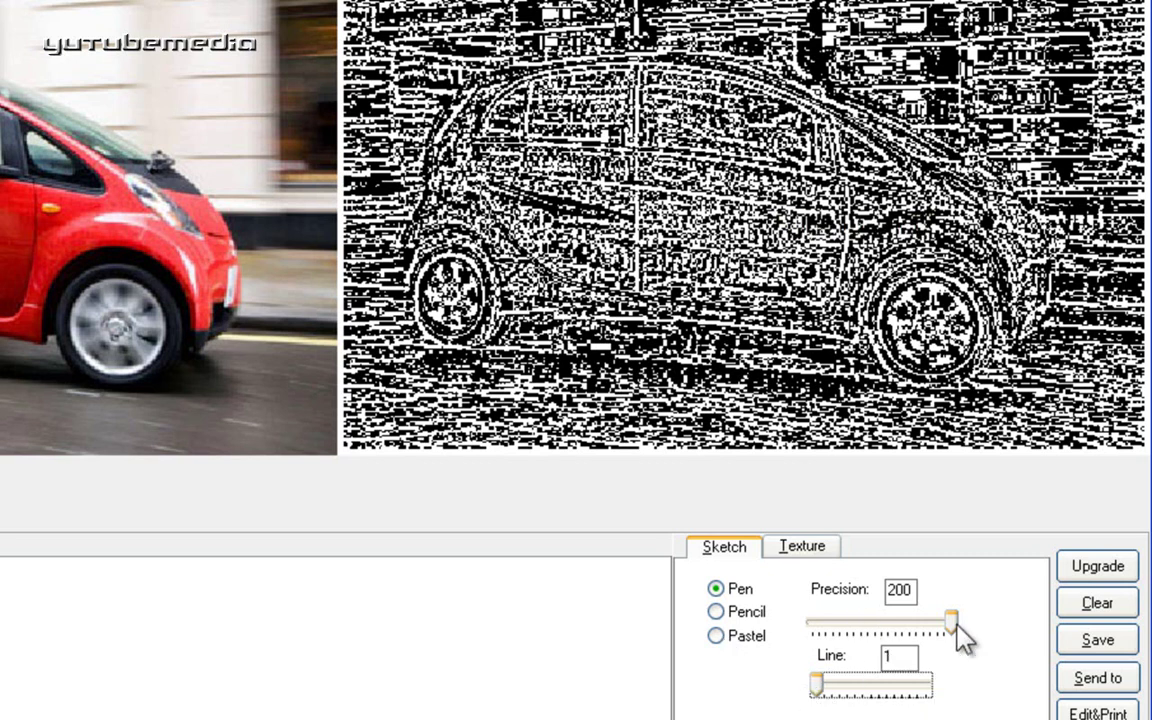
{"action": "left_click_drag", "start_coordinate": [955, 625], "coordinate": [933, 628]}
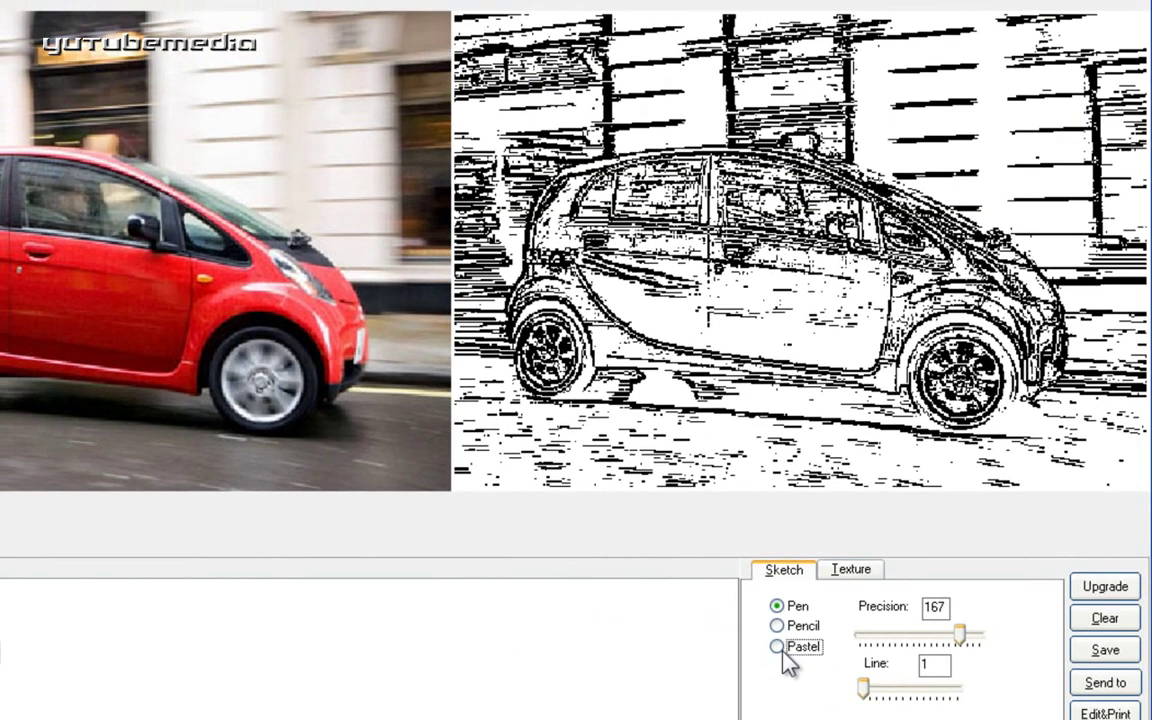
{"action": "left_click", "coordinate": [784, 650]}
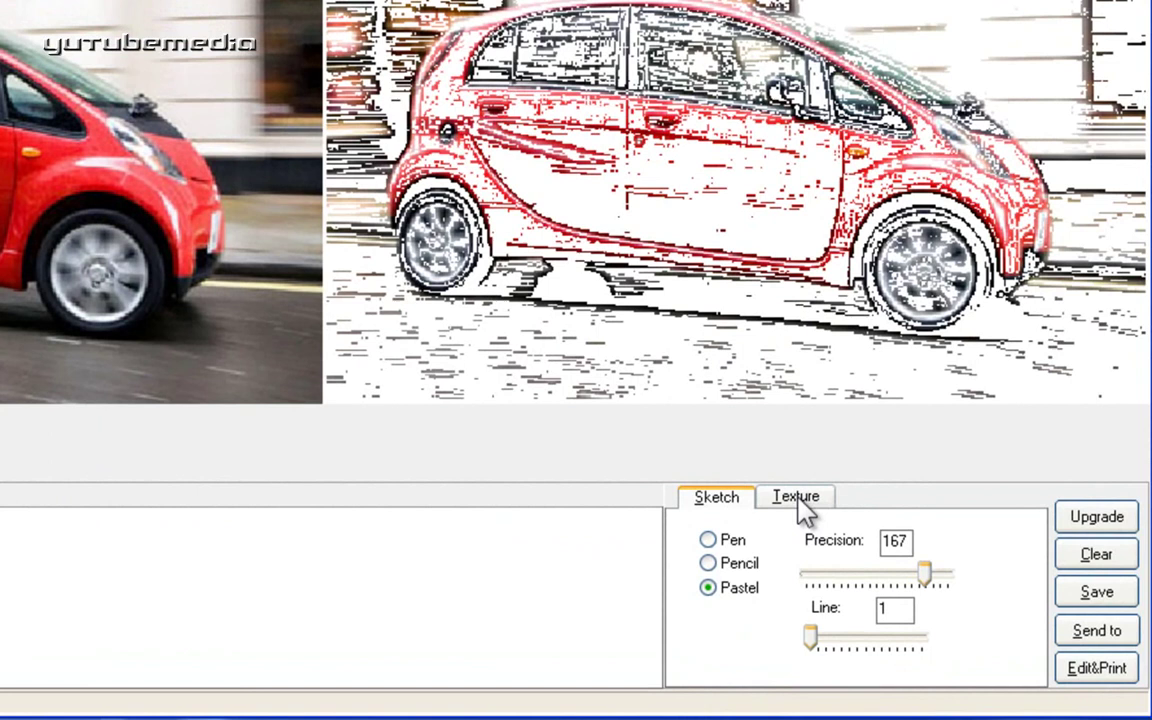
- Apply the blue brick texture 3 from the Texture settings behind the car sketch
{"action": "left_click", "coordinate": [851, 569]}
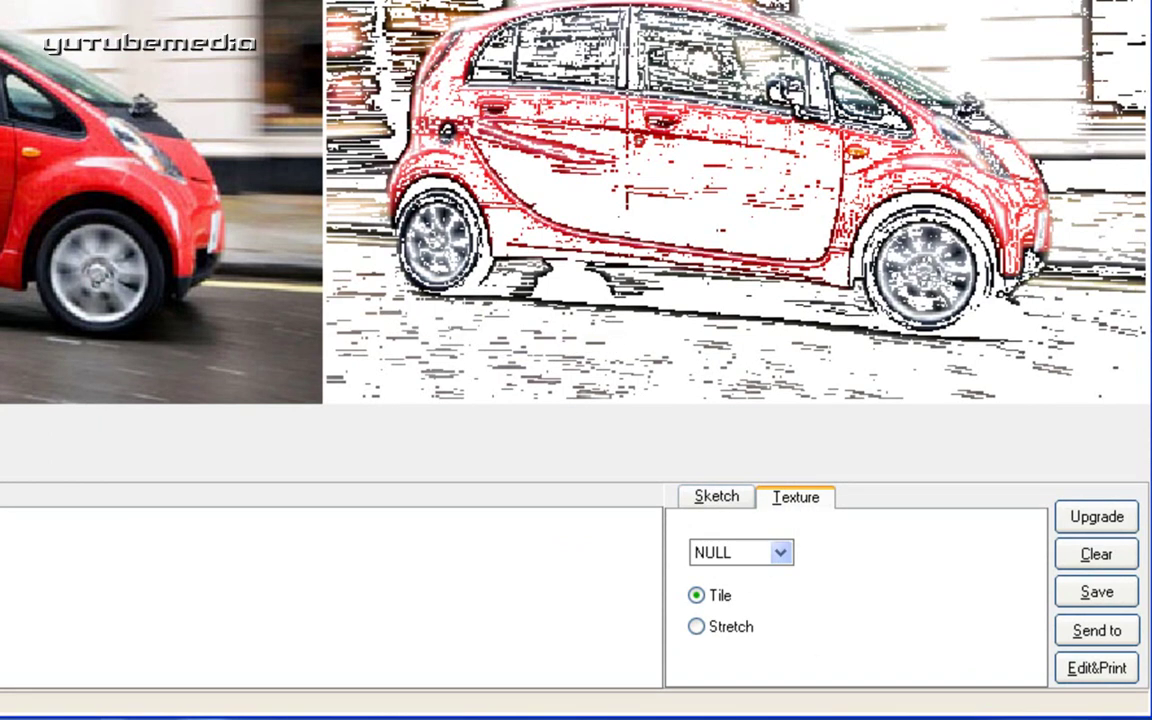
{"action": "left_click", "coordinate": [757, 558]}
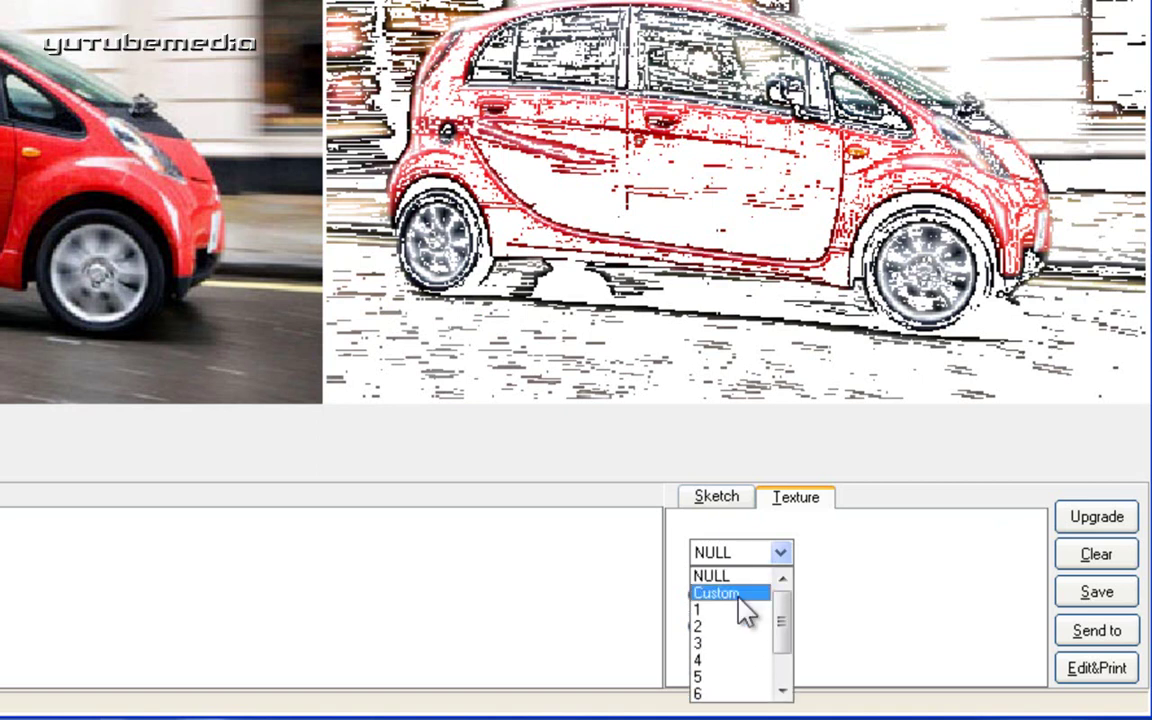
{"action": "left_click", "coordinate": [714, 642]}
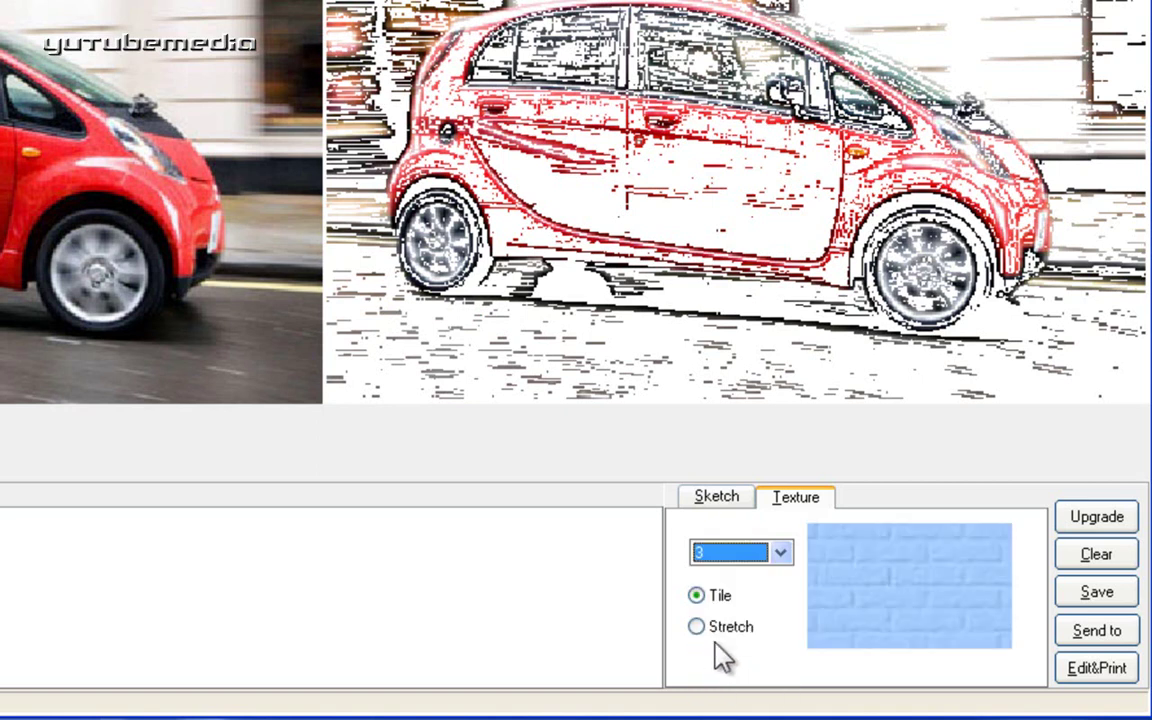
{"action": "left_click", "coordinate": [183, 638]}
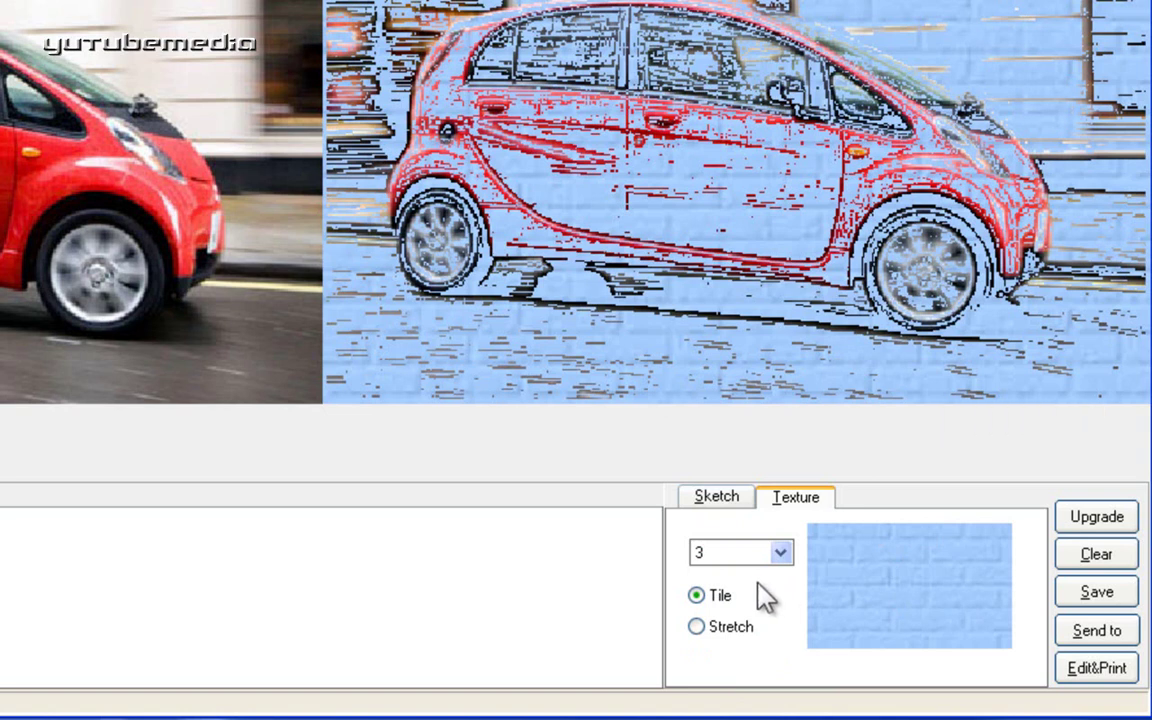
- Choose Custom texture, then cancel the file dialog without applying a custom file
{"action": "left_click", "coordinate": [778, 553]}
{"action": "left_click_drag", "start_coordinate": [789, 653], "coordinate": [783, 612]}
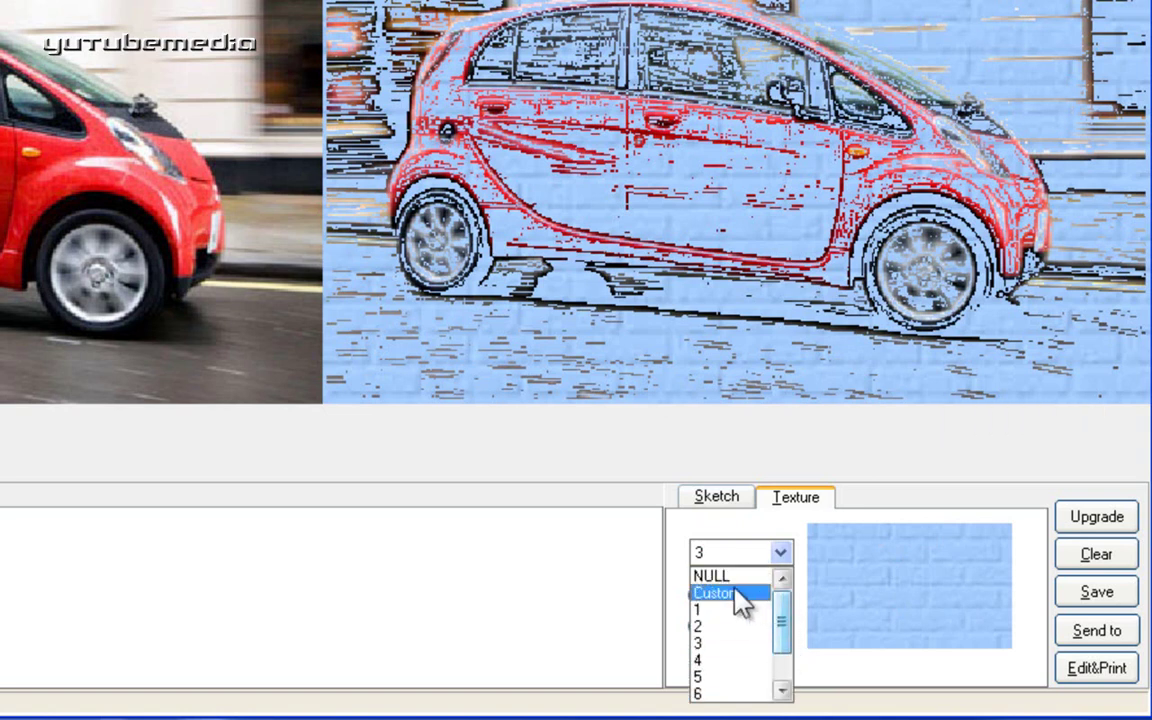
{"action": "left_click", "coordinate": [738, 595]}
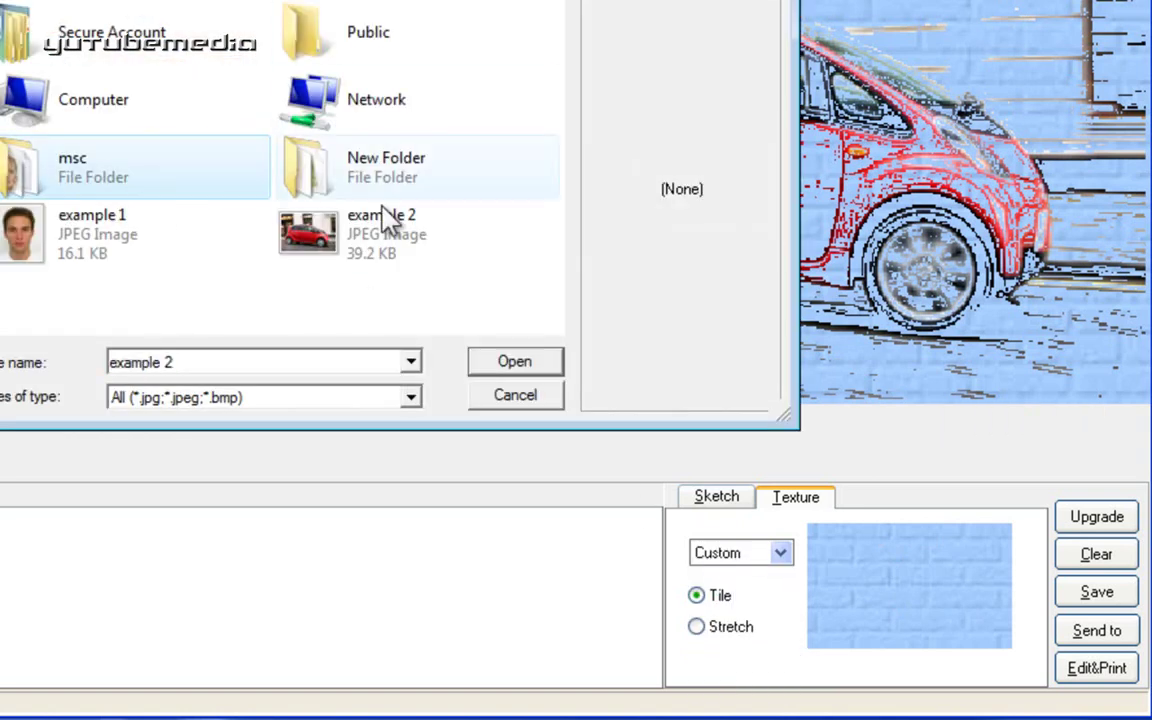
{"action": "left_click", "coordinate": [511, 401]}
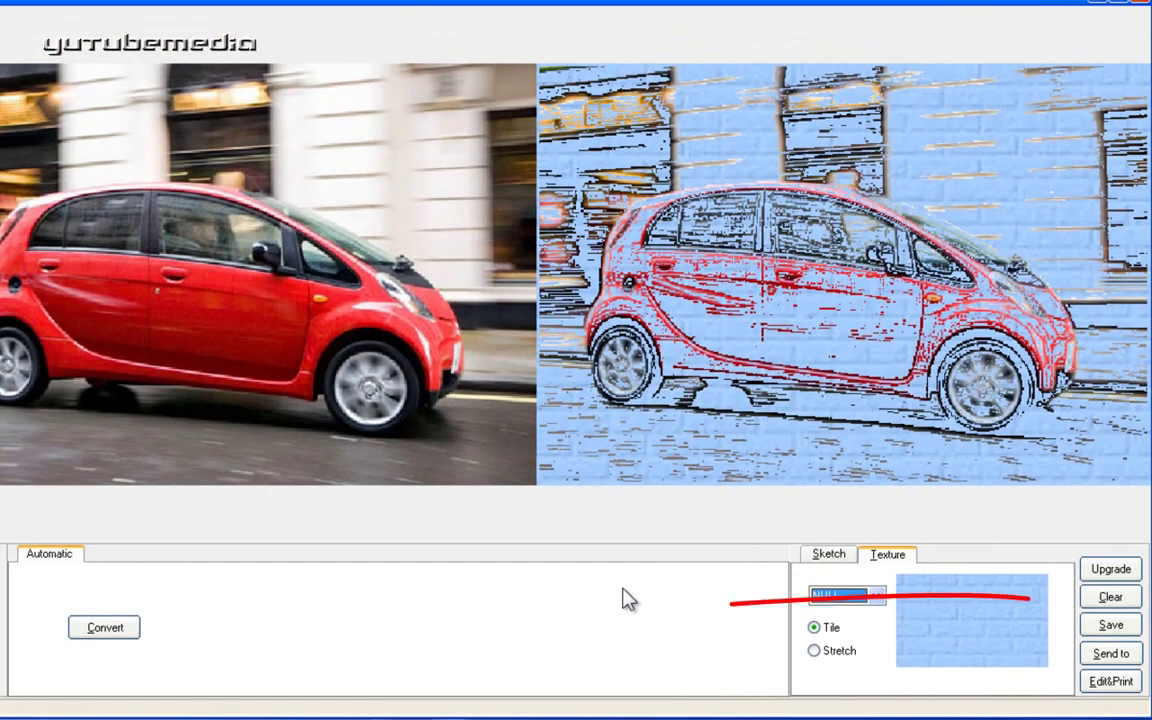
- Clear the textured result and reconvert the car as a plain black-and-white Pencil sketch
{"action": "left_click", "coordinate": [1110, 597]}
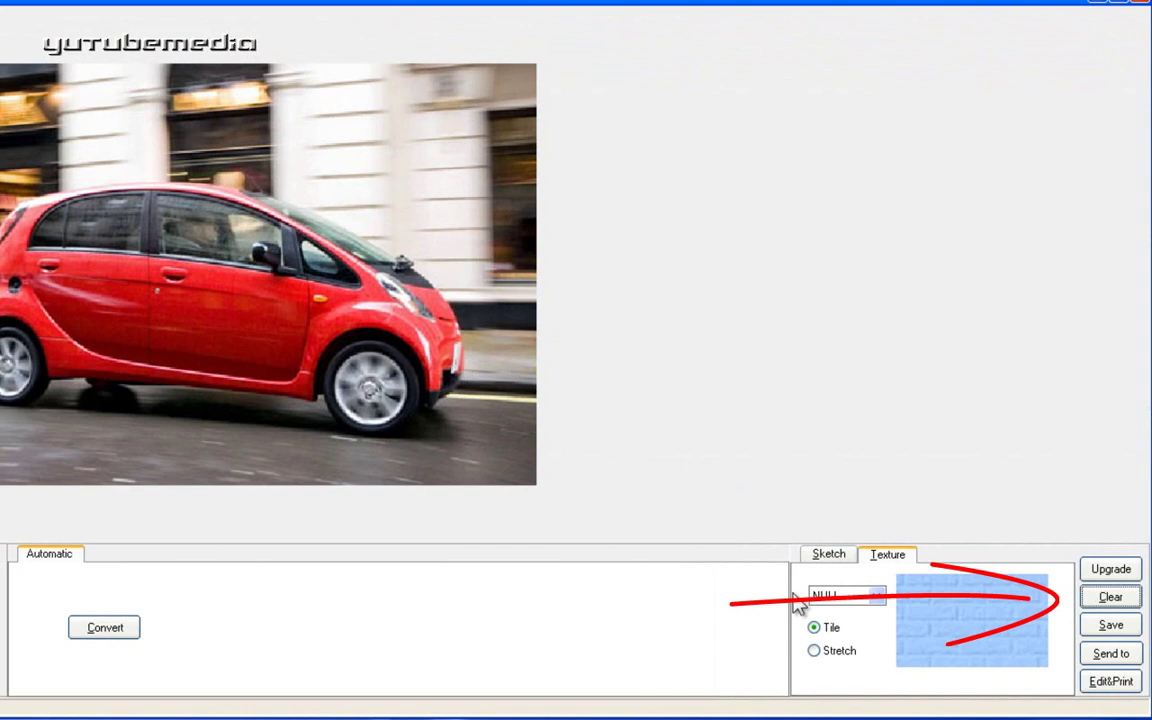
{"action": "left_click", "coordinate": [828, 556]}
{"action": "left_click", "coordinate": [822, 604]}
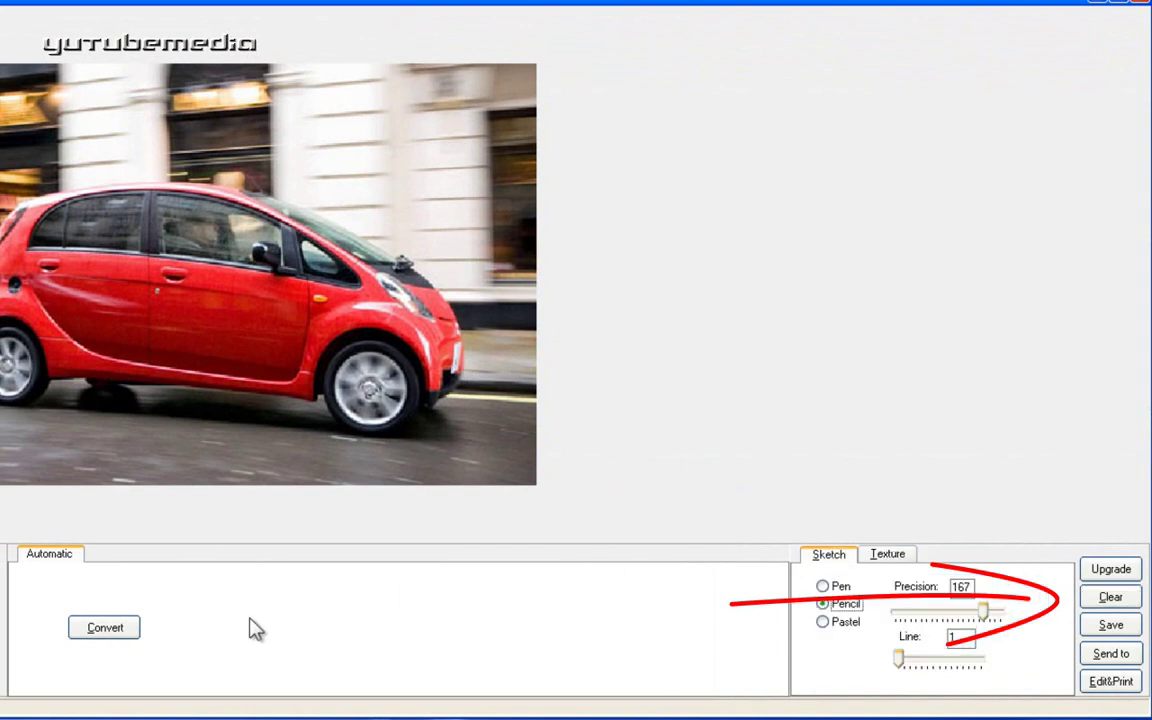
{"action": "left_click", "coordinate": [105, 628]}
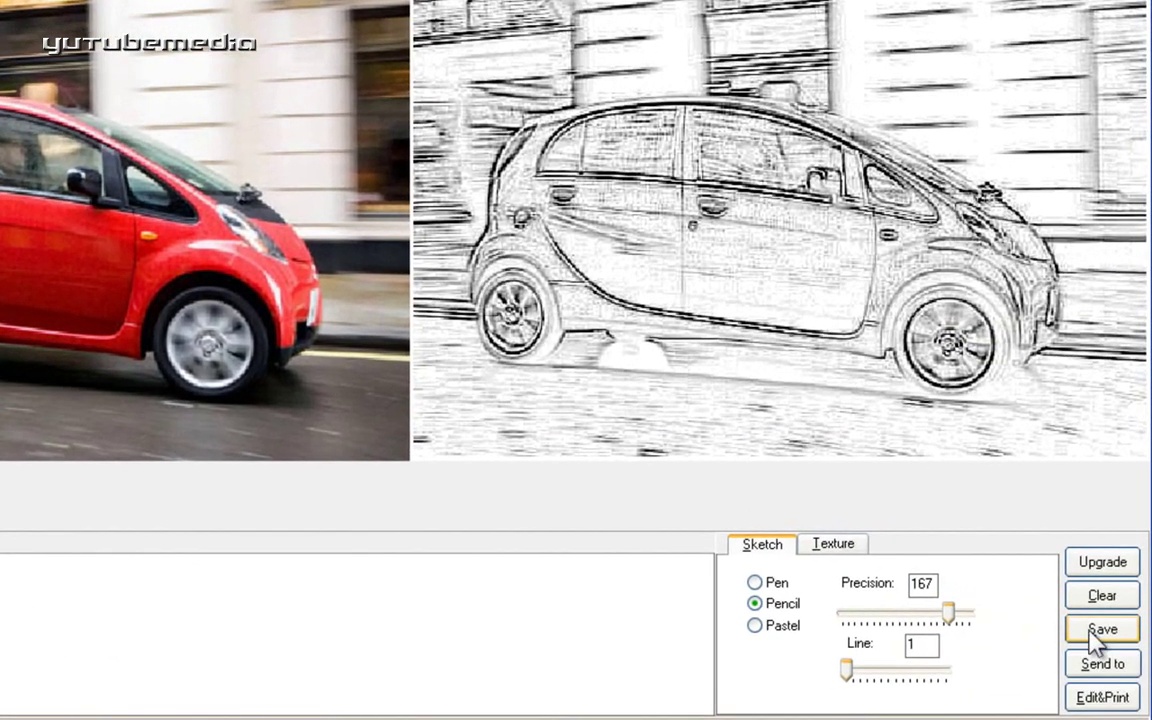
- Save the pencil sketch to the desktop as the bitmap fff.bmp
{"action": "left_click", "coordinate": [1110, 625]}
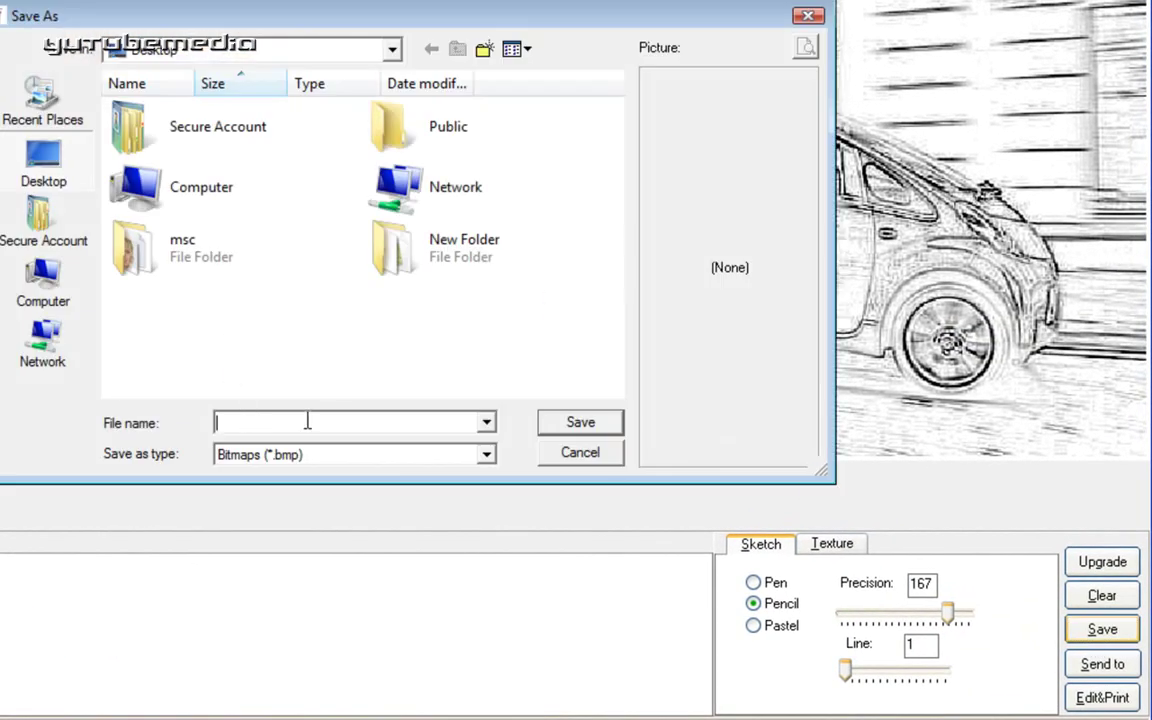
{"action": "type", "text": "fff"}
{"action": "left_click", "coordinate": [566, 430]}
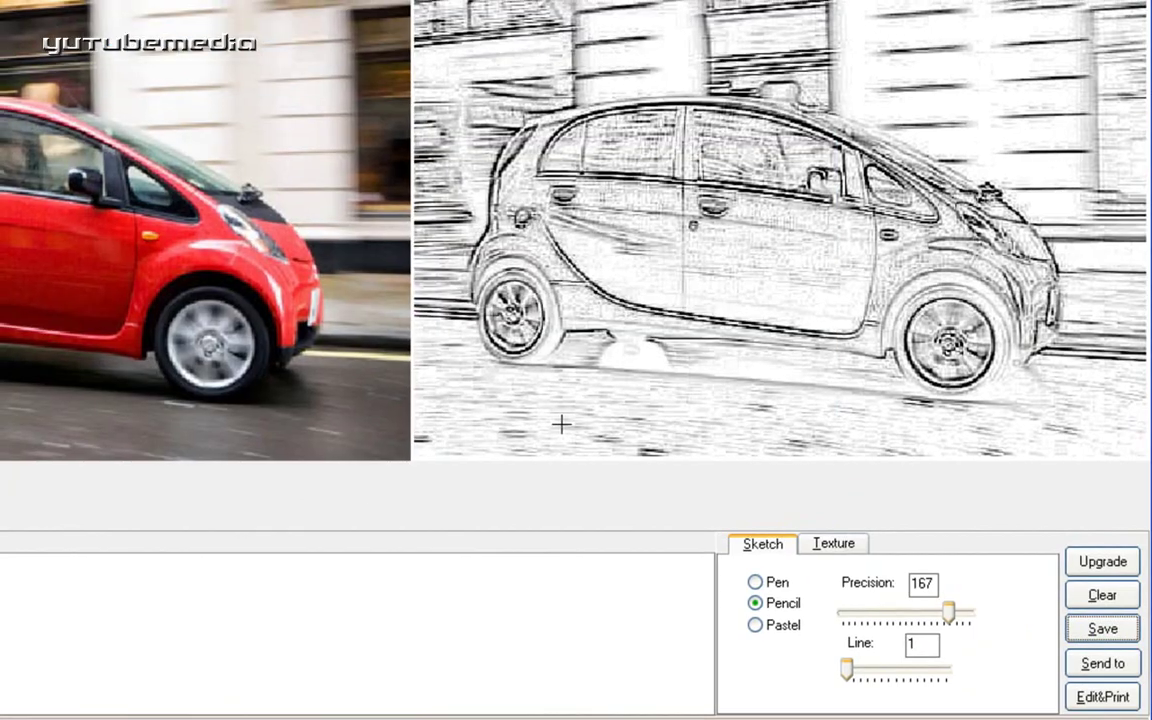
{"action": "left_click", "coordinate": [345, 704]}
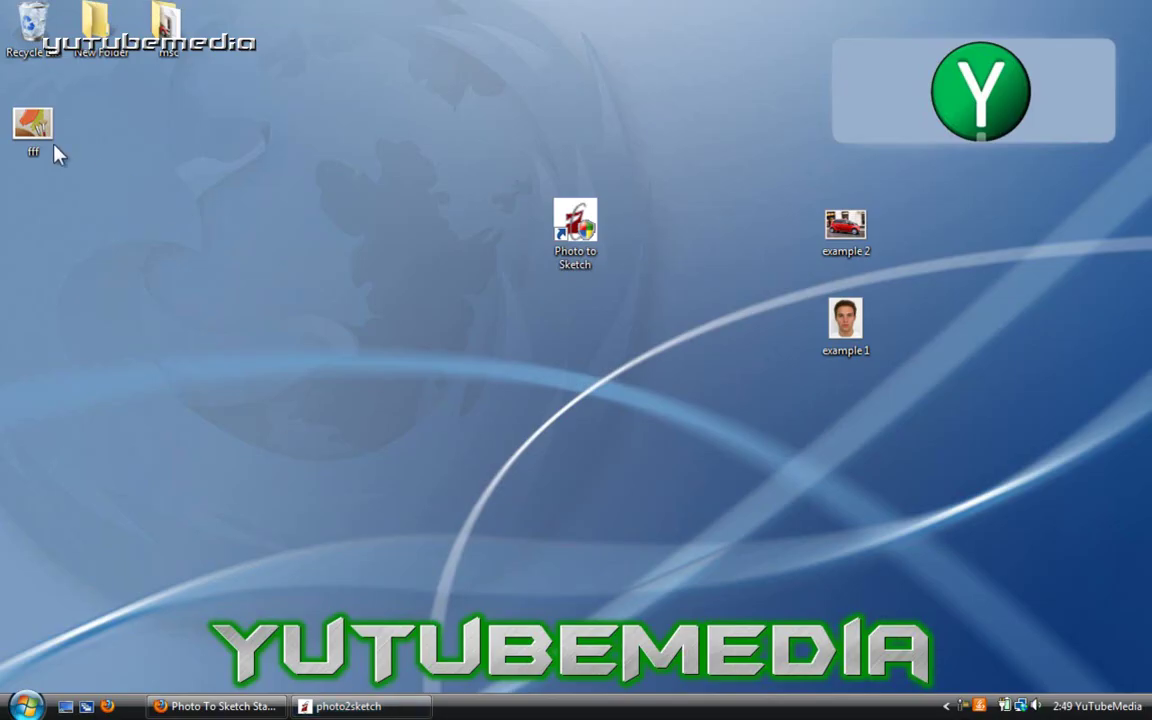
{"action": "double_click", "coordinate": [50, 138]}
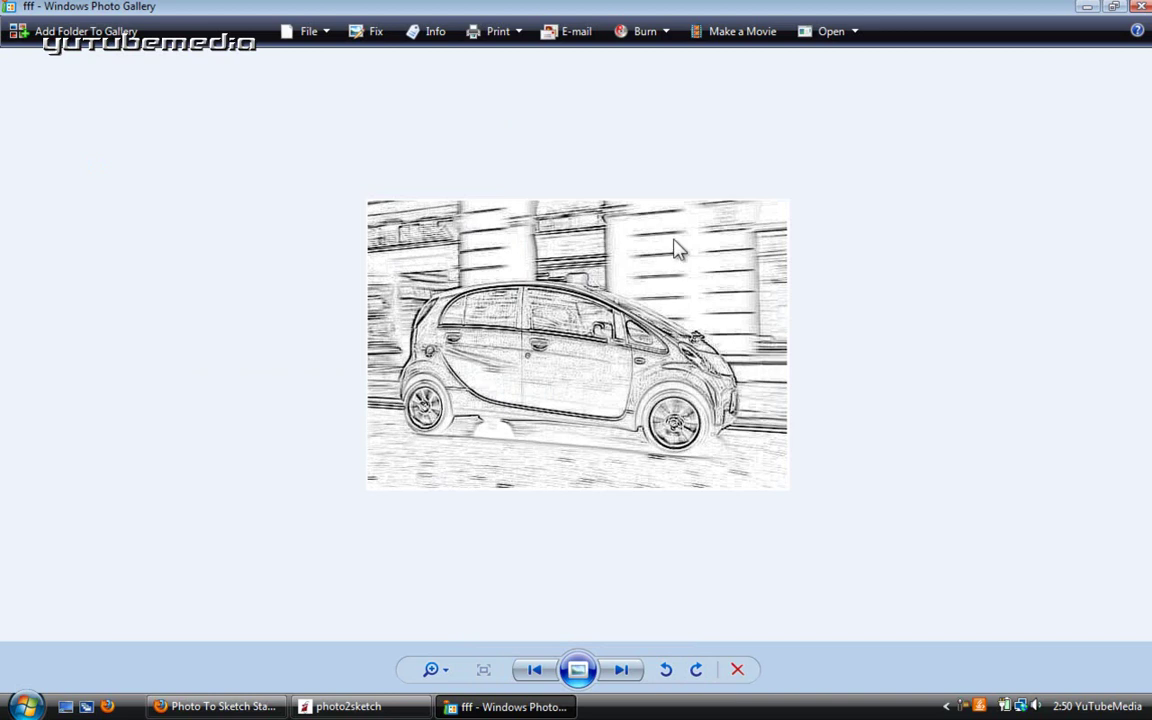
{"action": "left_click", "coordinate": [1140, 6]}
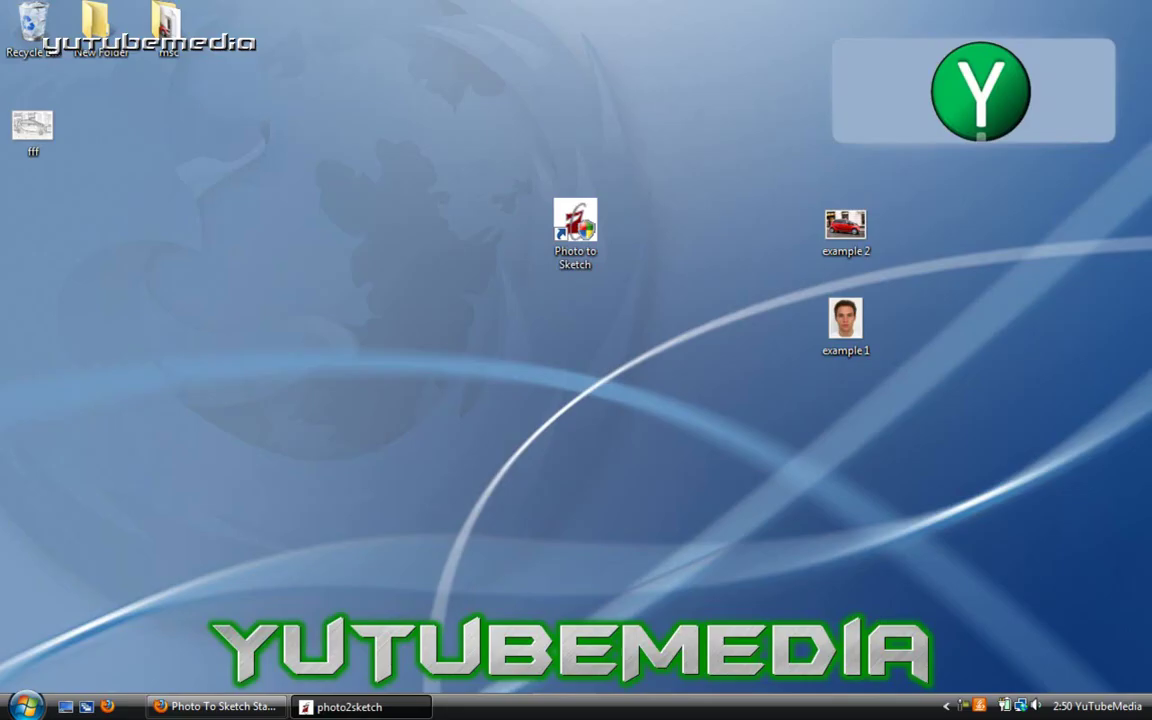
{"action": "key", "text": "alt+Tab"}
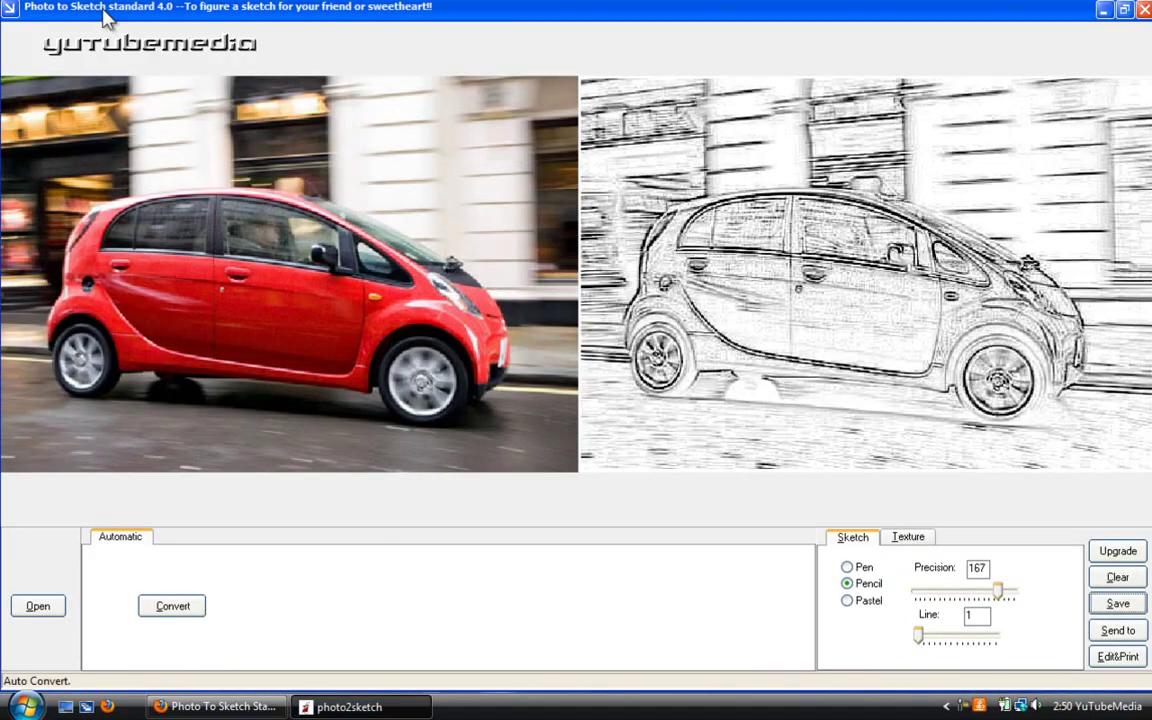
{"action": "key", "text": "super+d"}
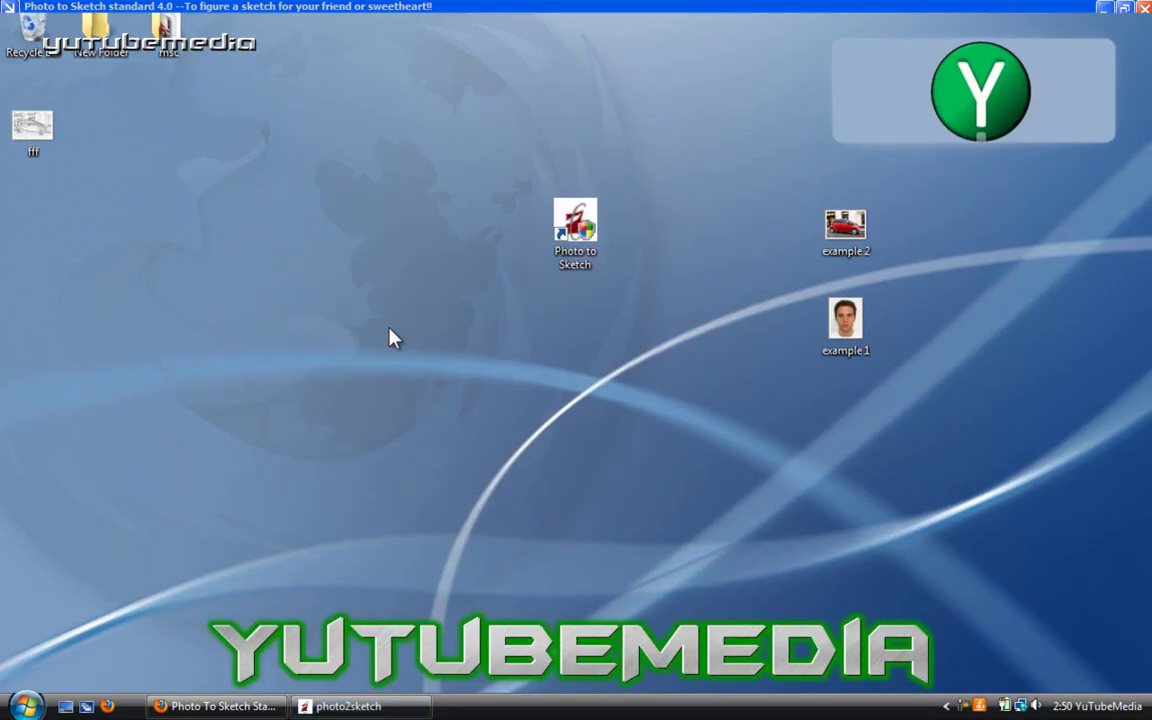